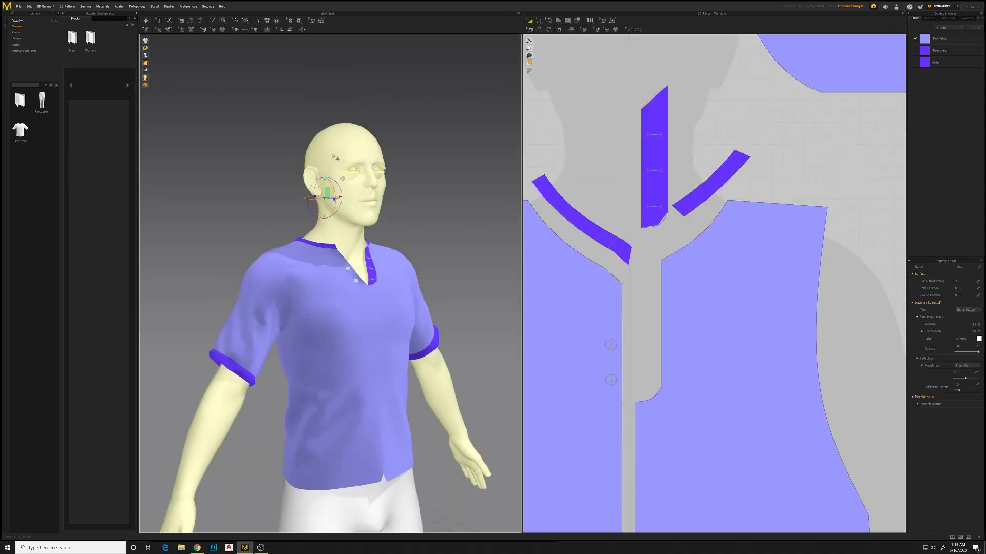
Hide the avatar and export the shirt as blueshirtexport in OBJ format, as a single object at cm (DAZ Studio) scale.
right_click(333, 154)
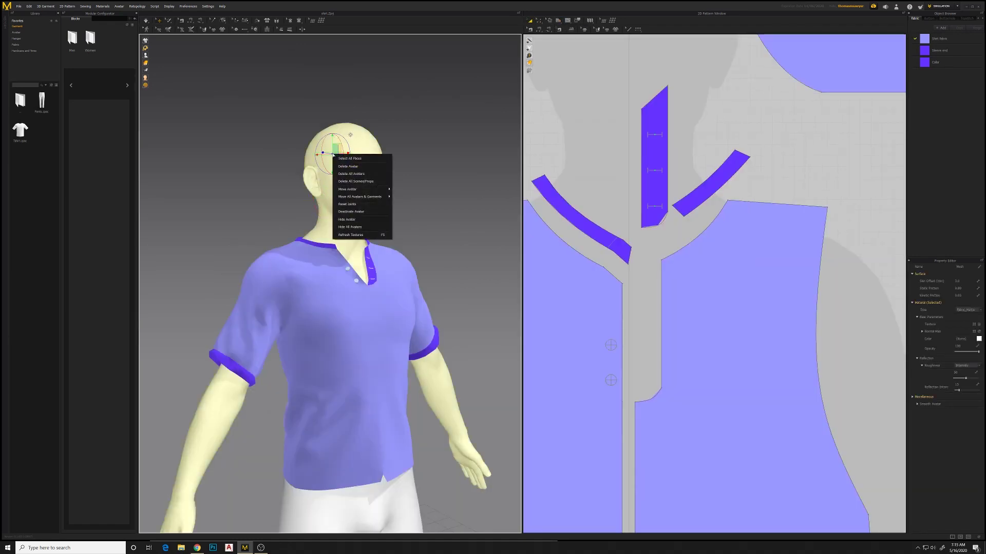
click(352, 220)
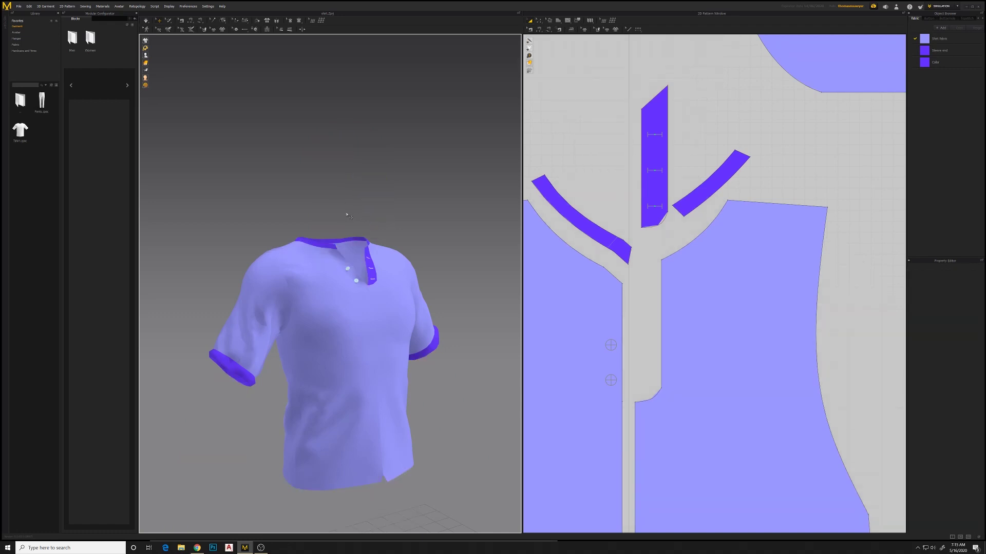
click(18, 6)
mouse_move(35, 74)
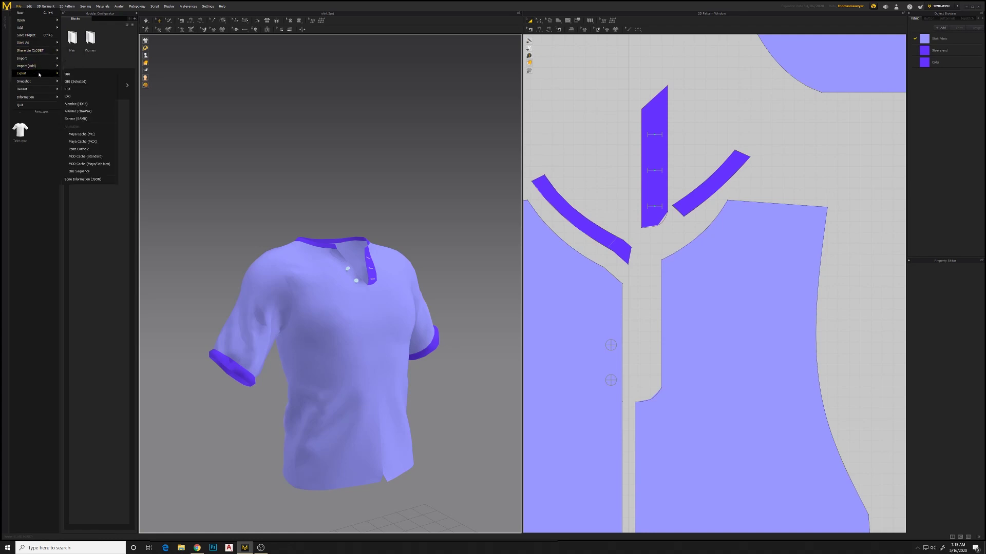
click(71, 74)
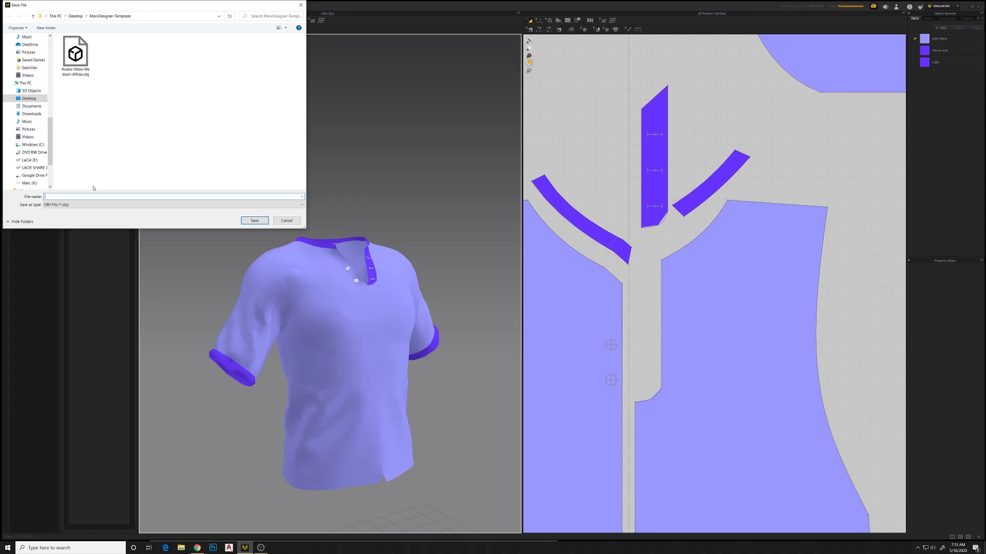
click(254, 221)
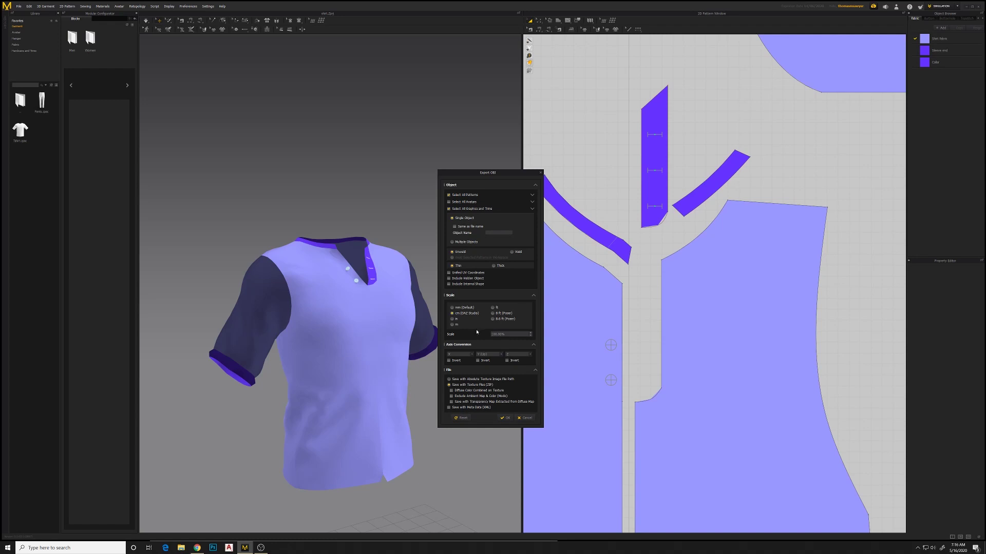
click(504, 419)
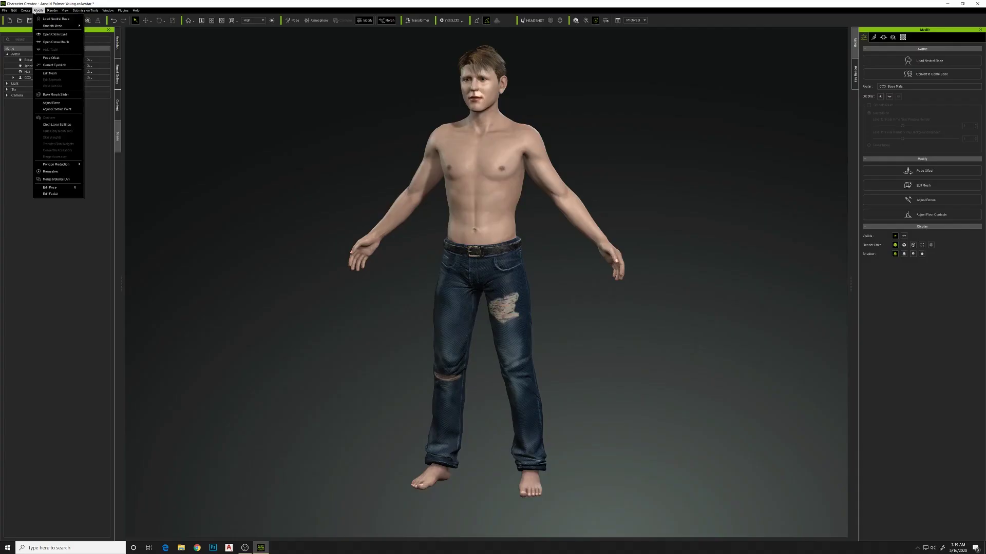
In Character Creator, begin an accessory import from the desktop Shirt folder and unzip the blueshirtexport archive into its own folder there.
click(37, 11)
click(37, 10)
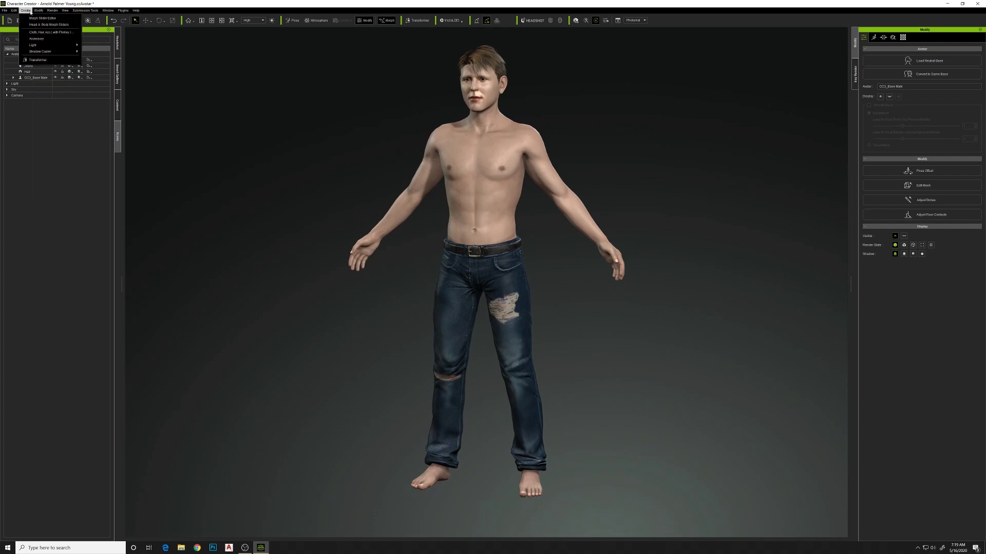
click(29, 32)
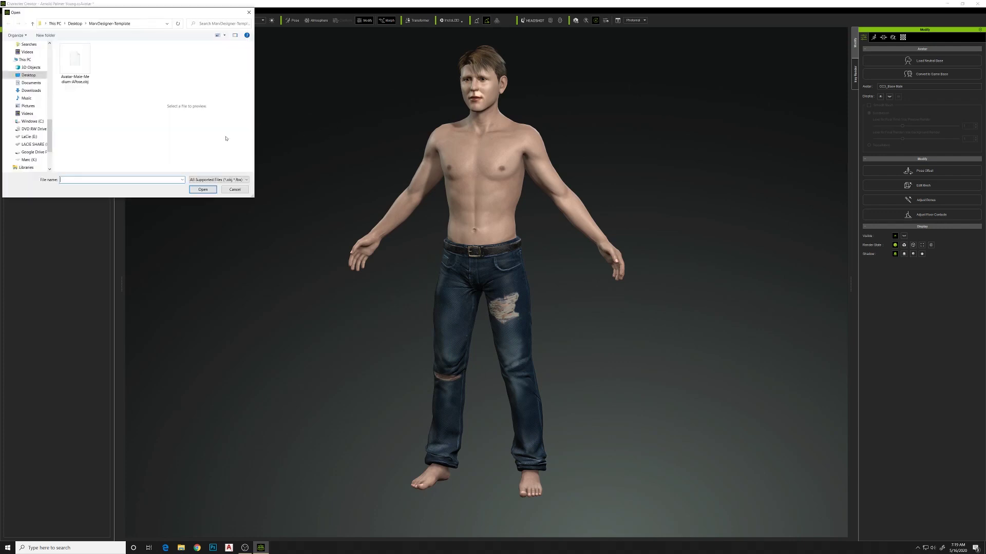
click(75, 23)
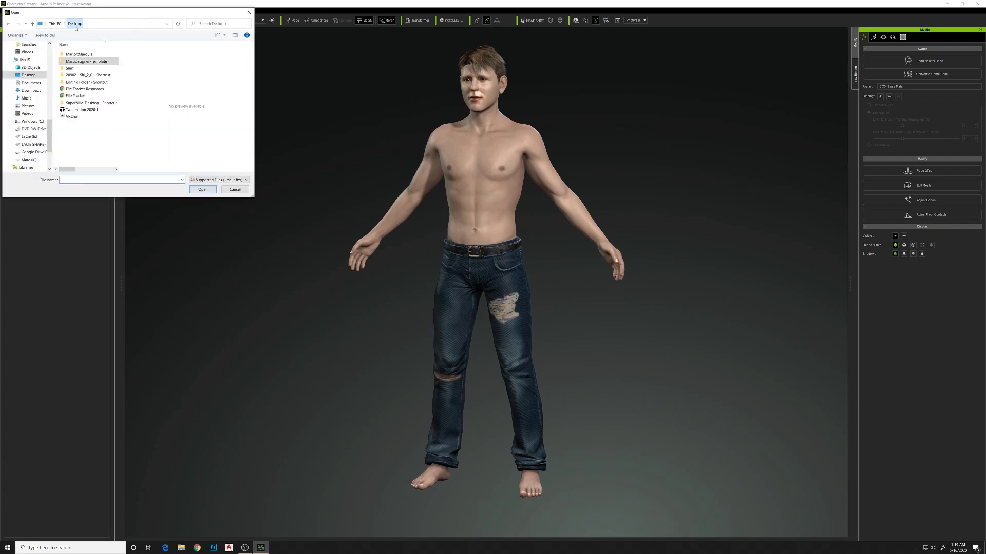
double_click(70, 68)
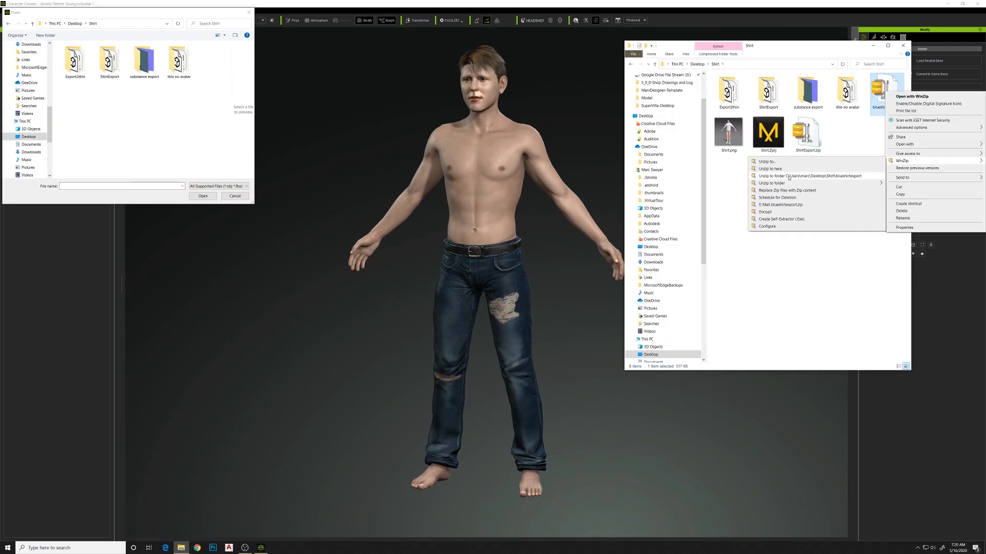
click(789, 176)
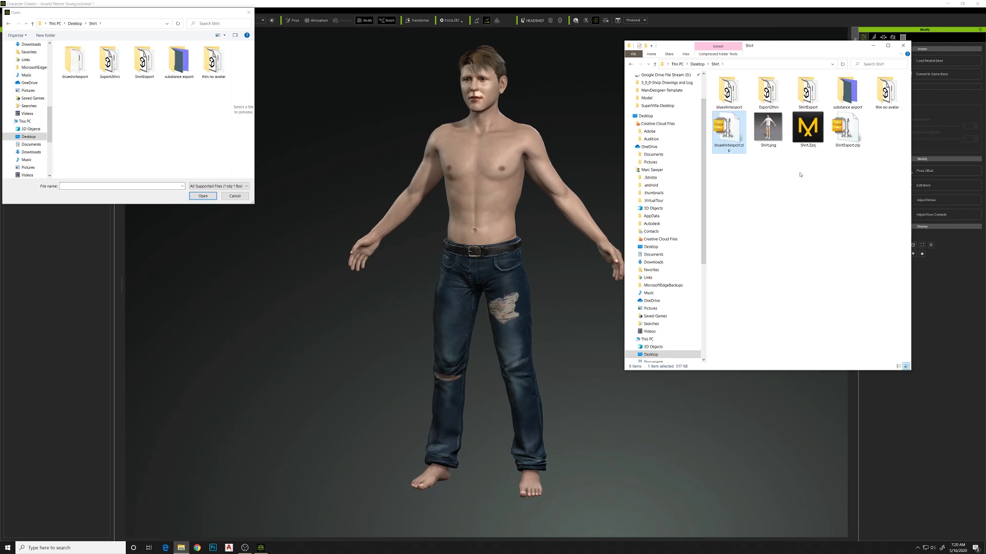
Import blueshirtexport.obj from the extracted blueshirtexport folder as an accessory.
double_click(77, 60)
click(78, 61)
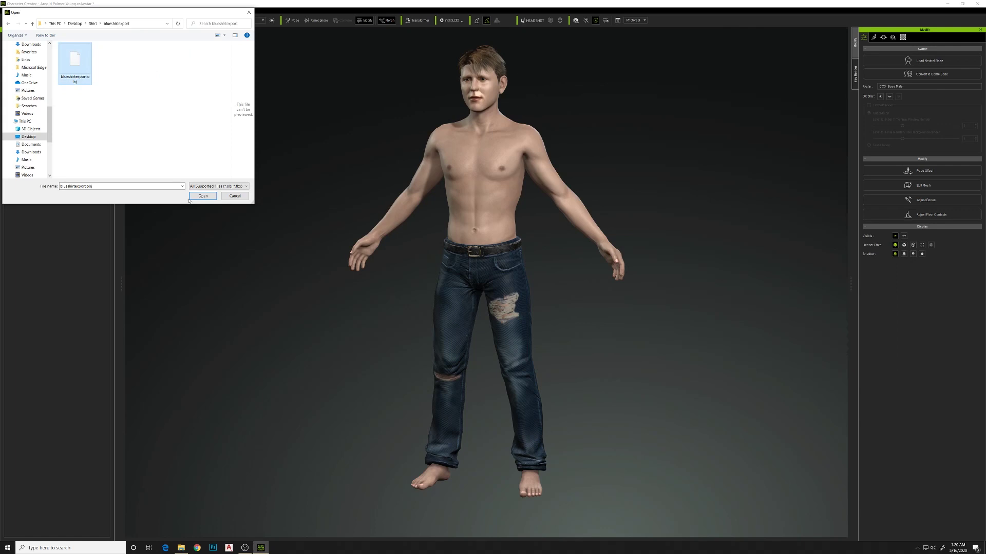
click(197, 196)
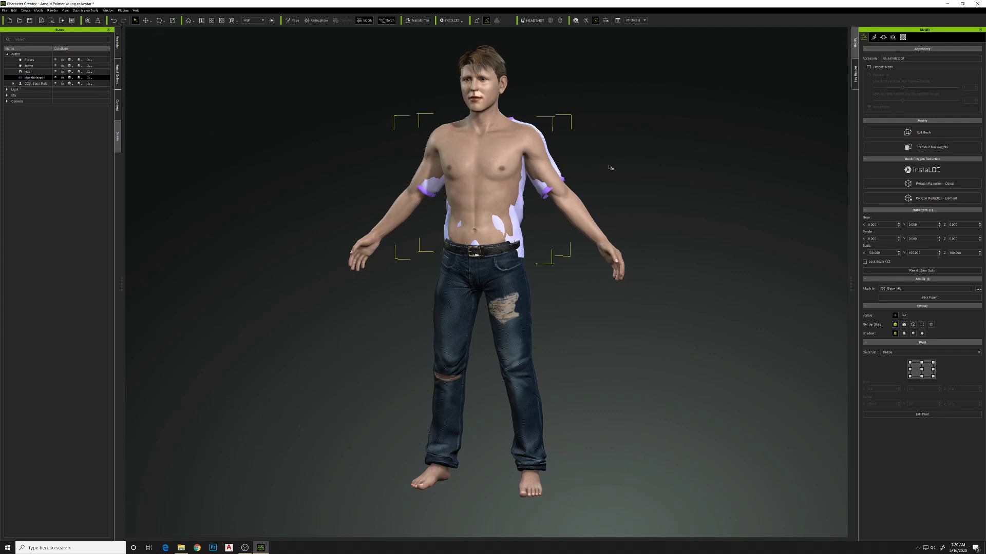
Centre the shirt's pivot on its bounding box and move the shirt forward onto the character's torso.
key(w)
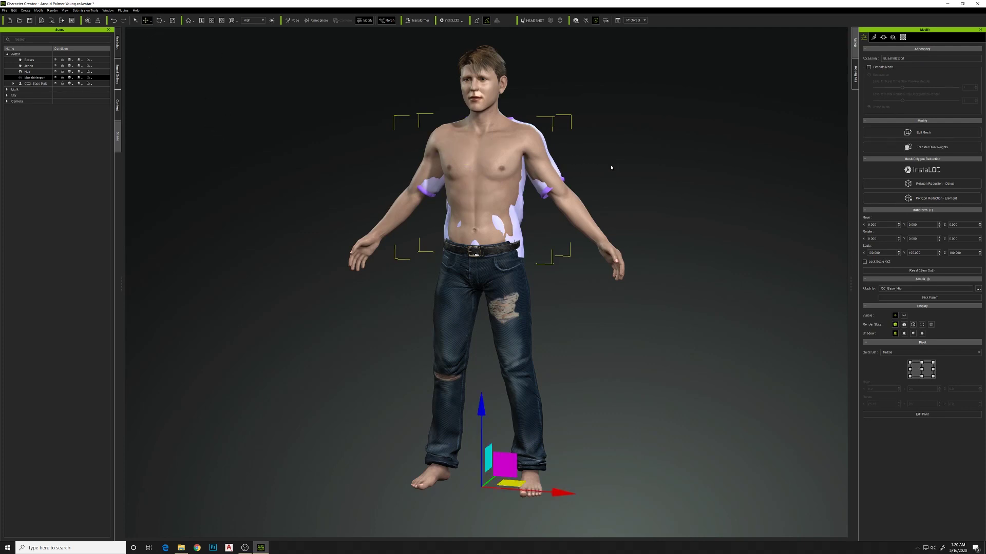
click(922, 370)
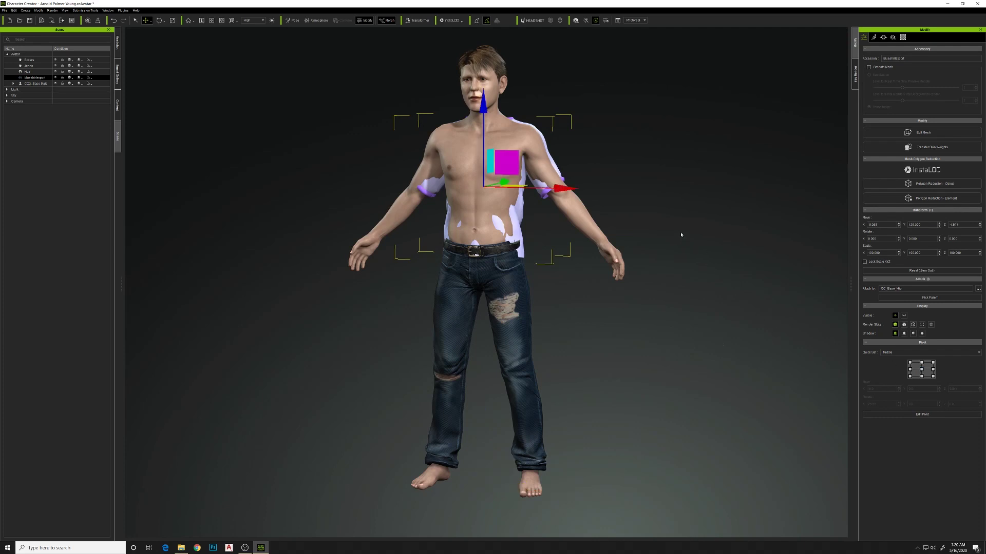
right_drag(676, 234, 560, 241)
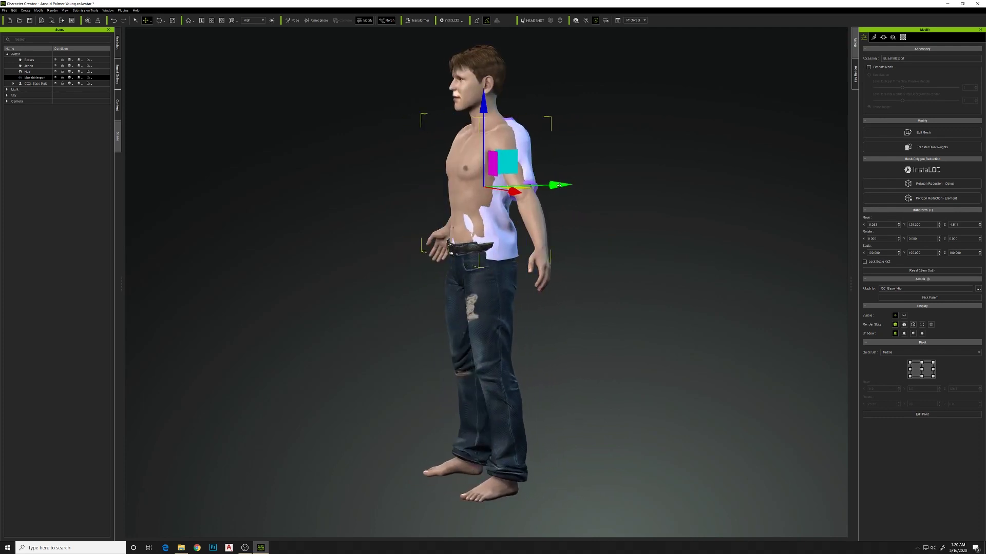
drag(557, 186, 553, 190)
right_drag(557, 207, 722, 212)
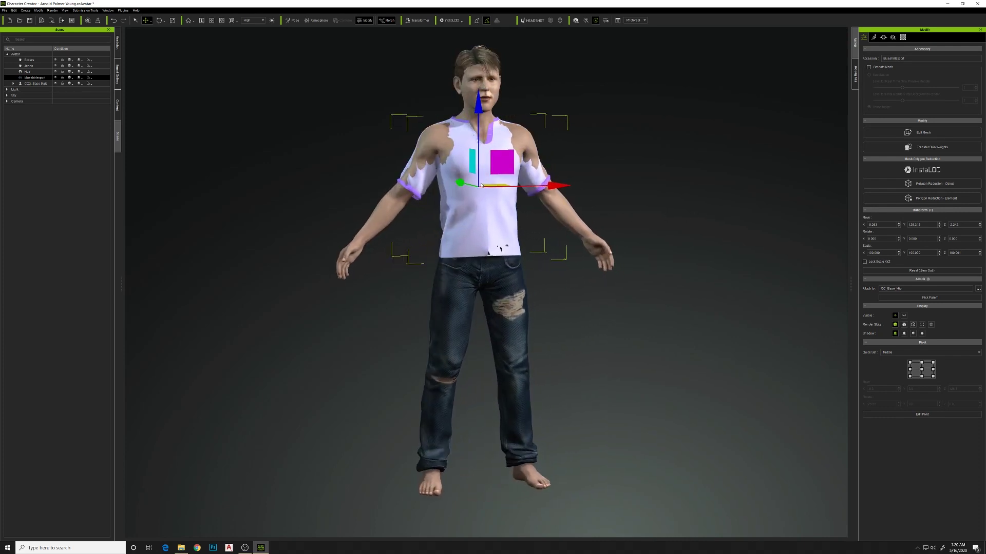
right_drag(467, 206, 360, 206)
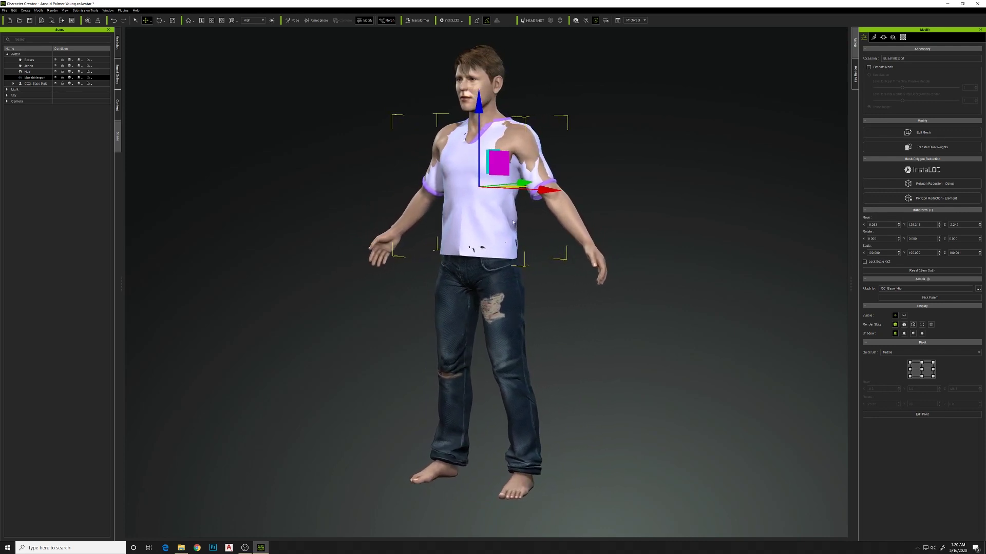
right_drag(513, 222, 584, 224)
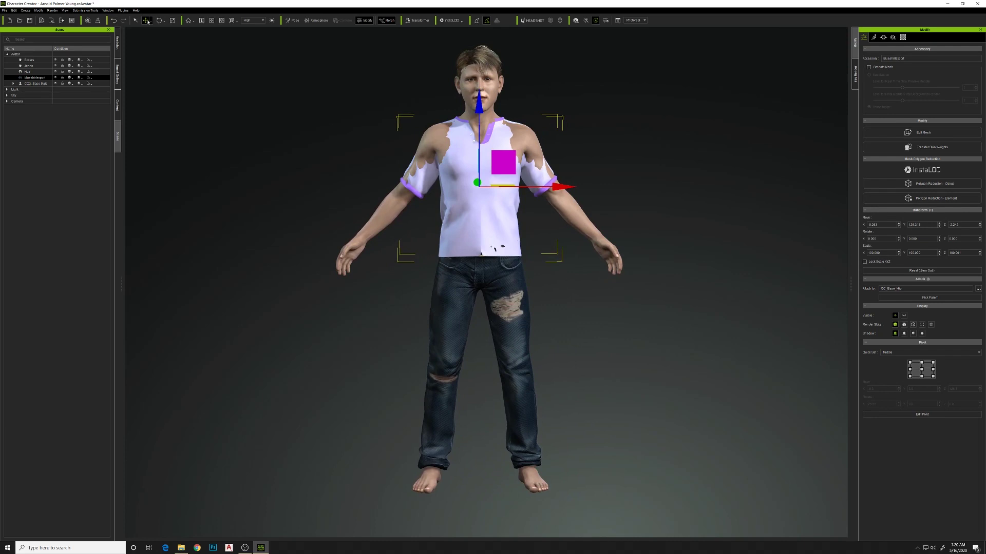
Scale the shirt uniformly to about 104 on all three axes.
click(172, 20)
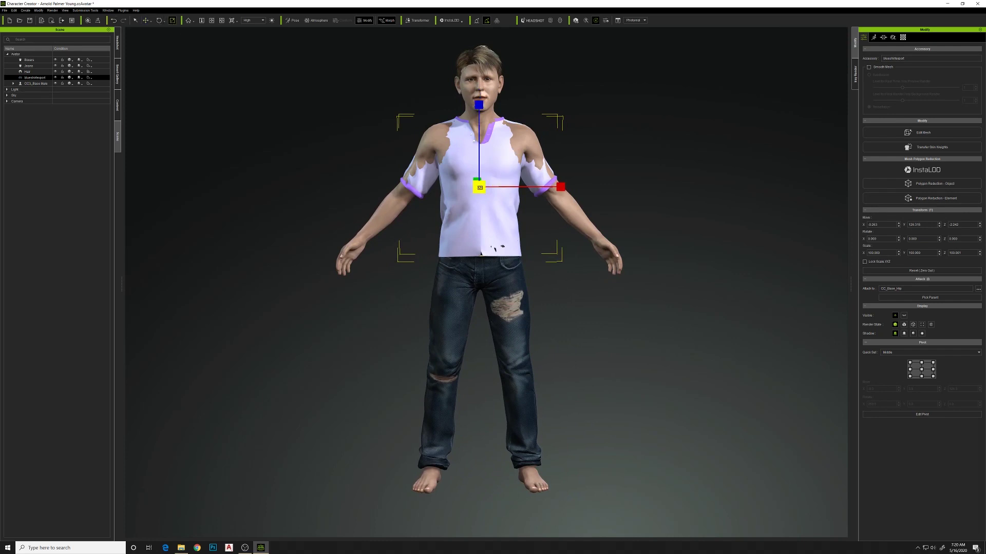
drag(481, 187, 485, 185)
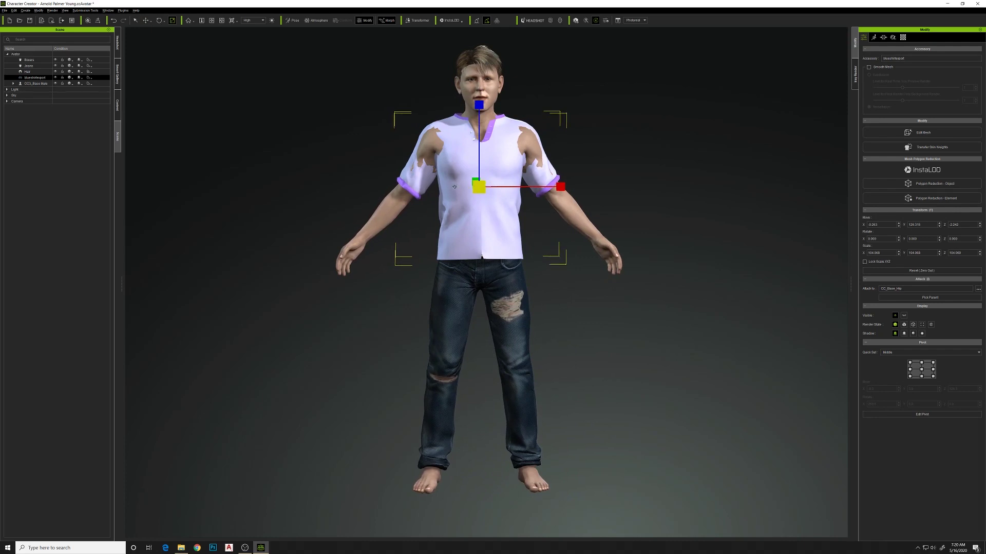
right_drag(484, 186, 678, 185)
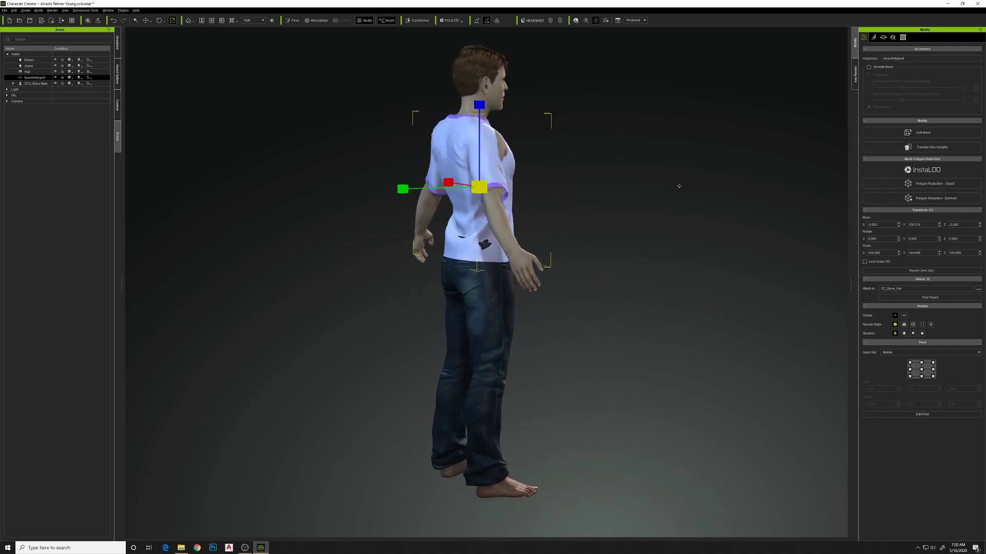
Move the enlarged shirt slightly forward along its front-to-back axis to cover more of the chest.
click(146, 20)
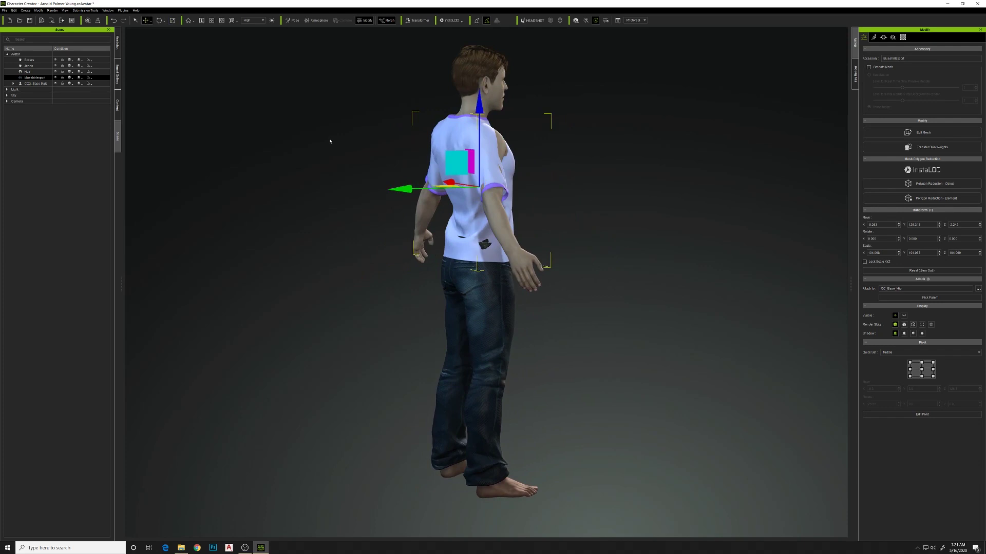
drag(418, 190, 418, 190)
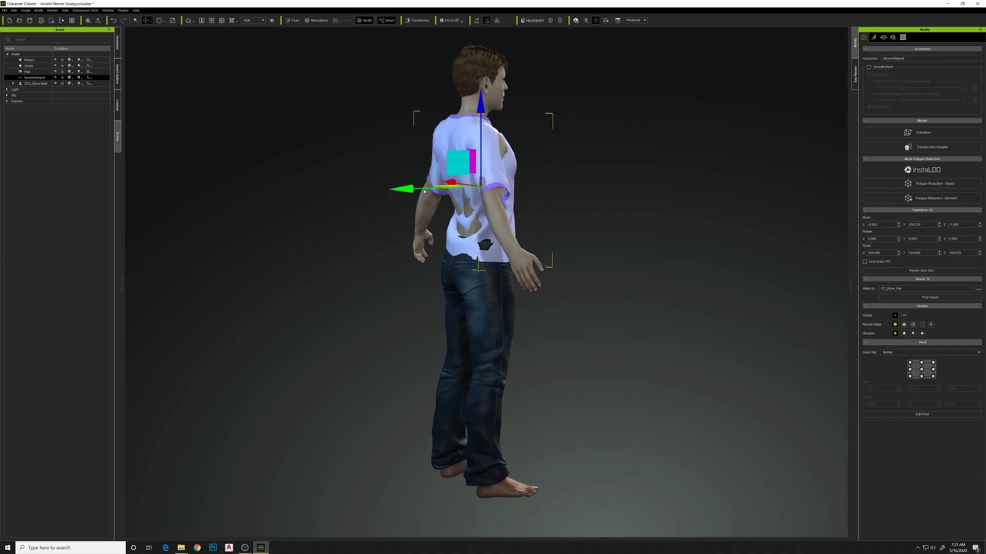
right_drag(424, 192, 154, 95)
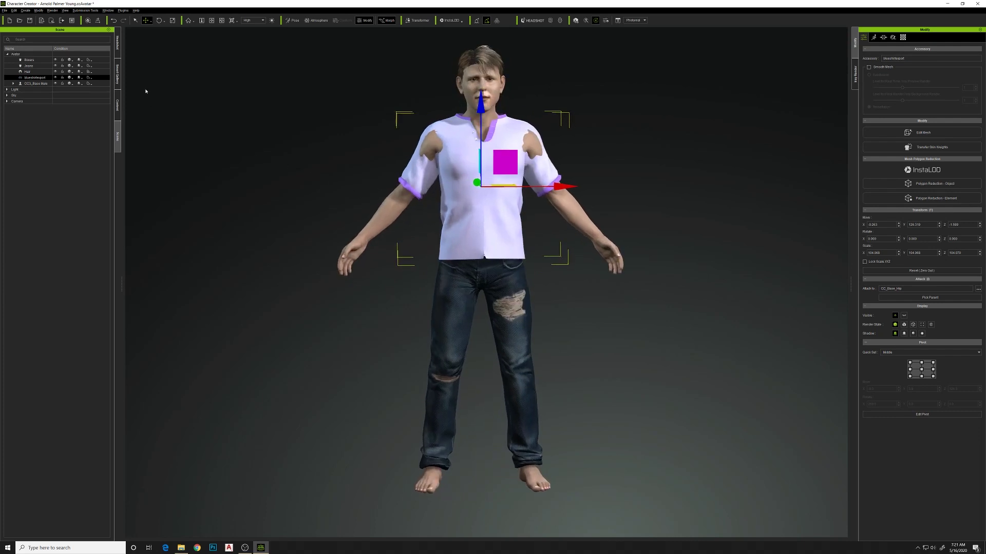
Apply the A-Pose from the Motion templates to the character.
click(118, 108)
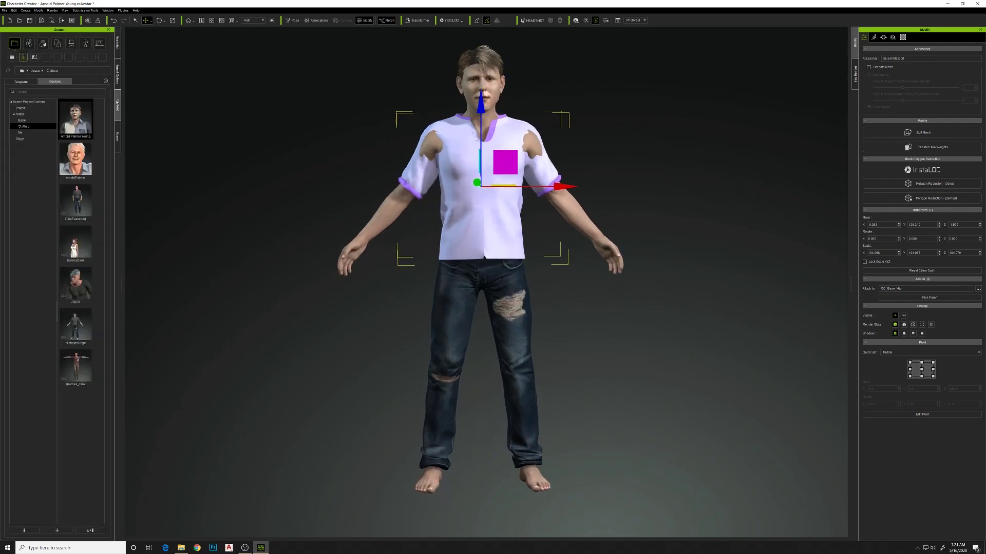
click(85, 43)
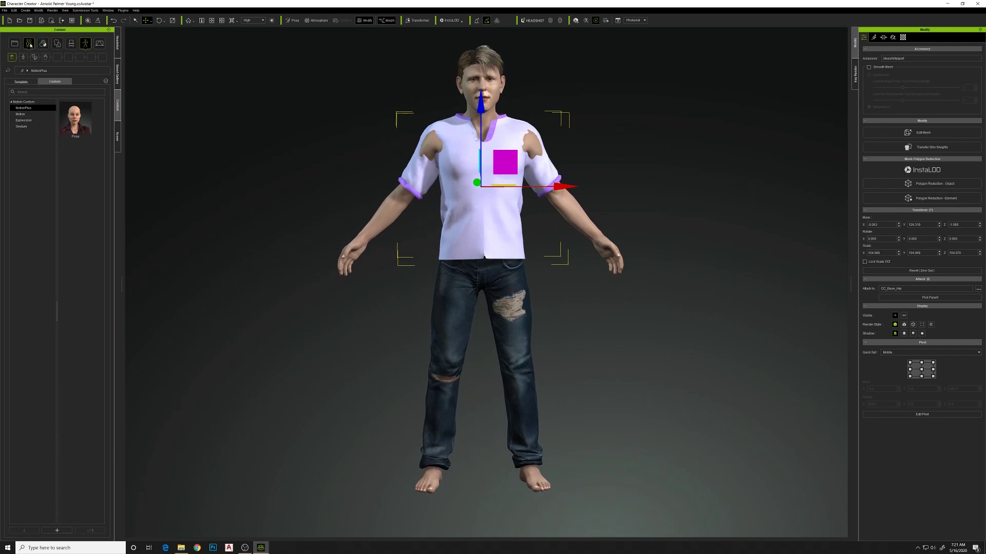
click(21, 82)
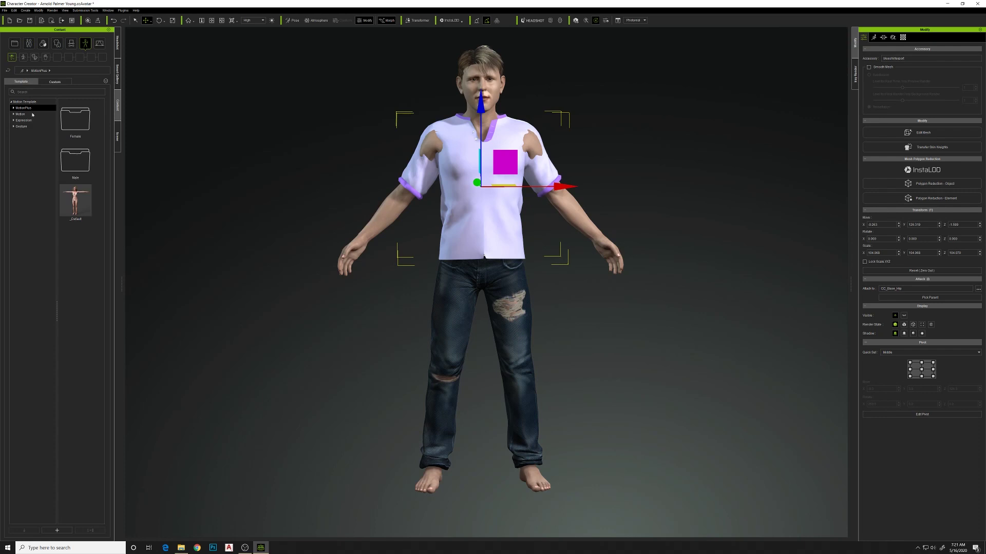
double_click(75, 160)
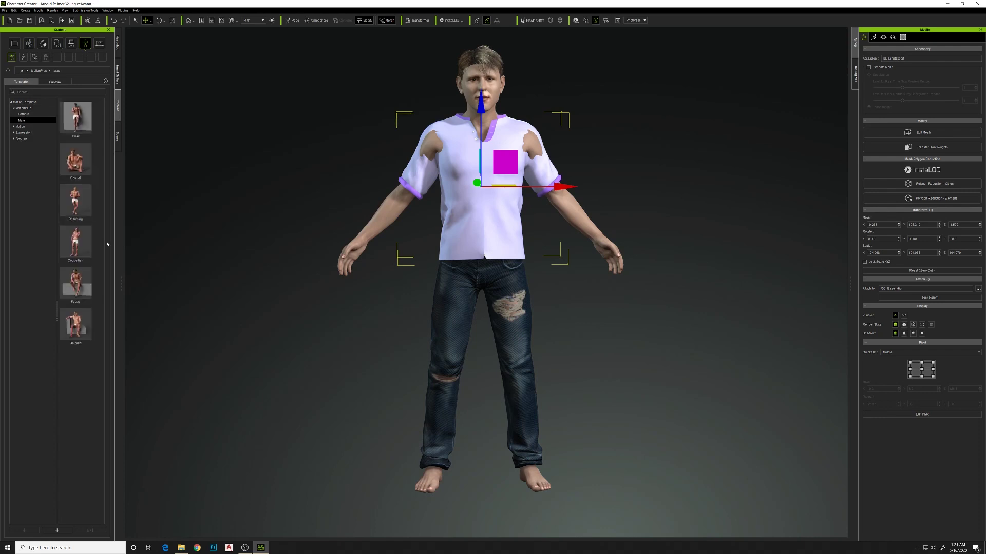
click(21, 108)
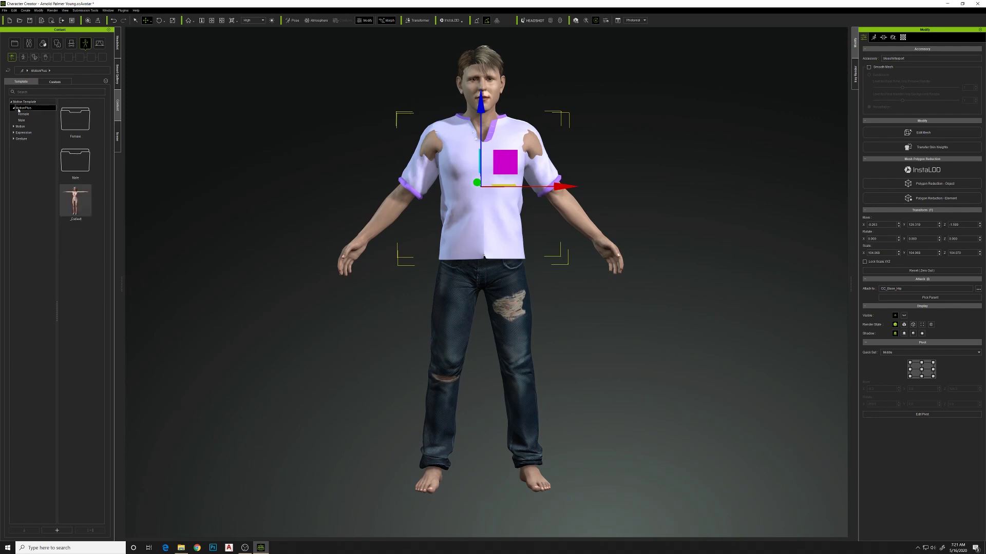
click(20, 126)
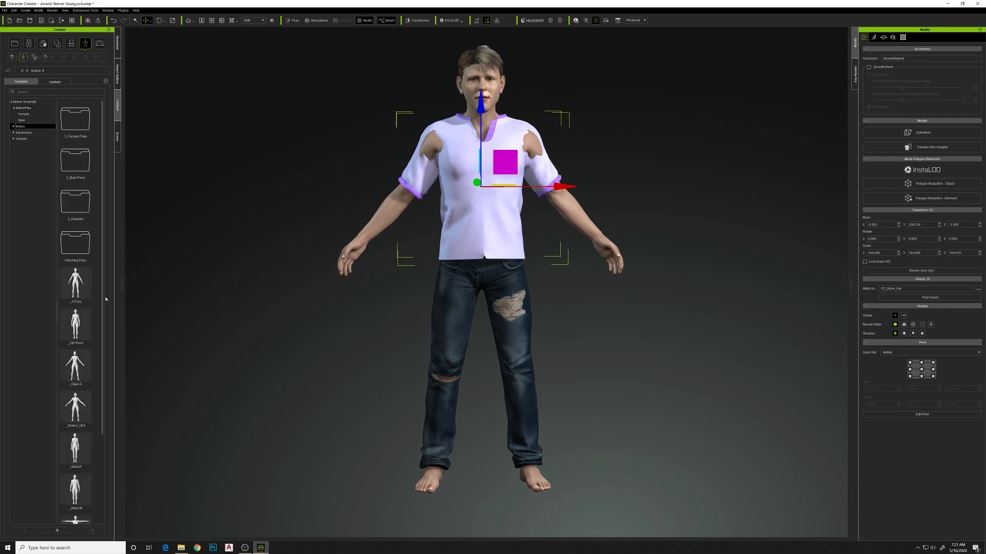
drag(75, 282, 493, 263)
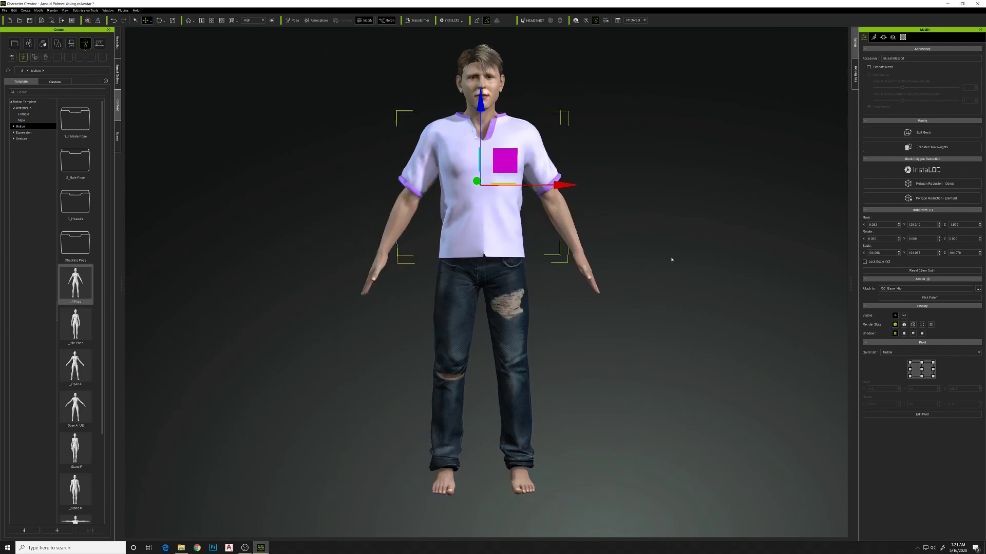
Shift the shirt backward along its front-to-back axis to cover the character's back in the new pose.
right_drag(662, 264, 502, 224)
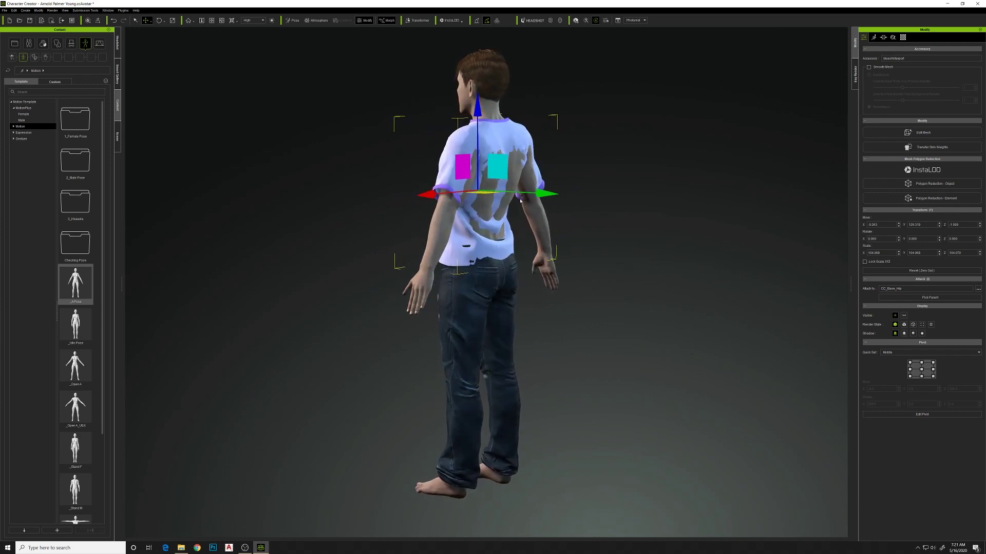
drag(523, 192, 524, 192)
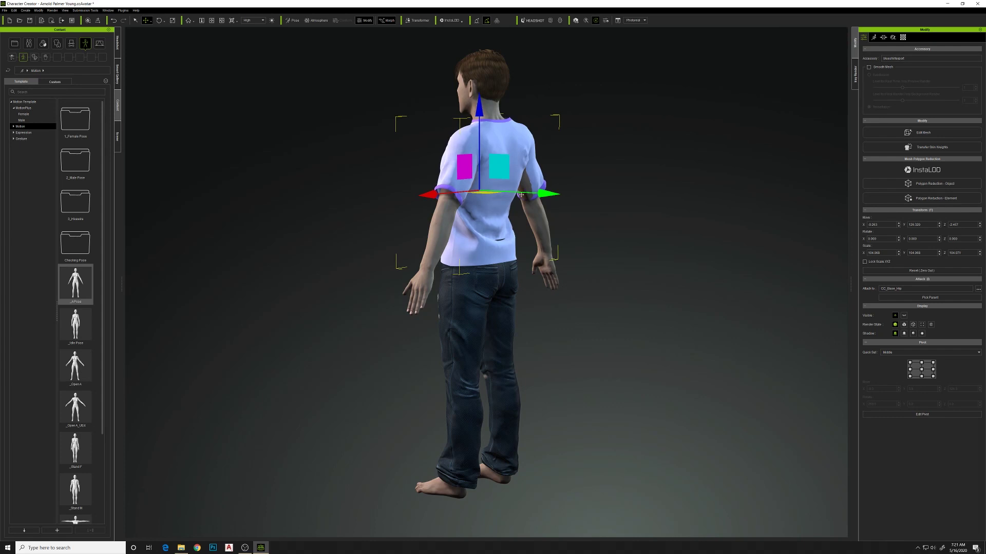
right_drag(521, 195, 544, 226)
drag(537, 191, 538, 194)
right_drag(576, 238, 637, 237)
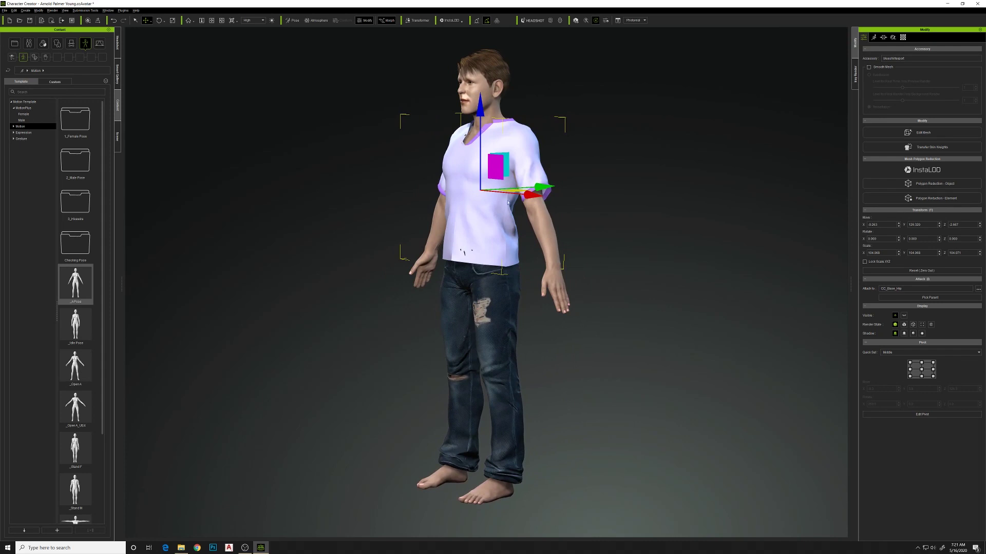
Lower the shirt slightly along its vertical axis and hide the jeans.
drag(480, 145, 480, 152)
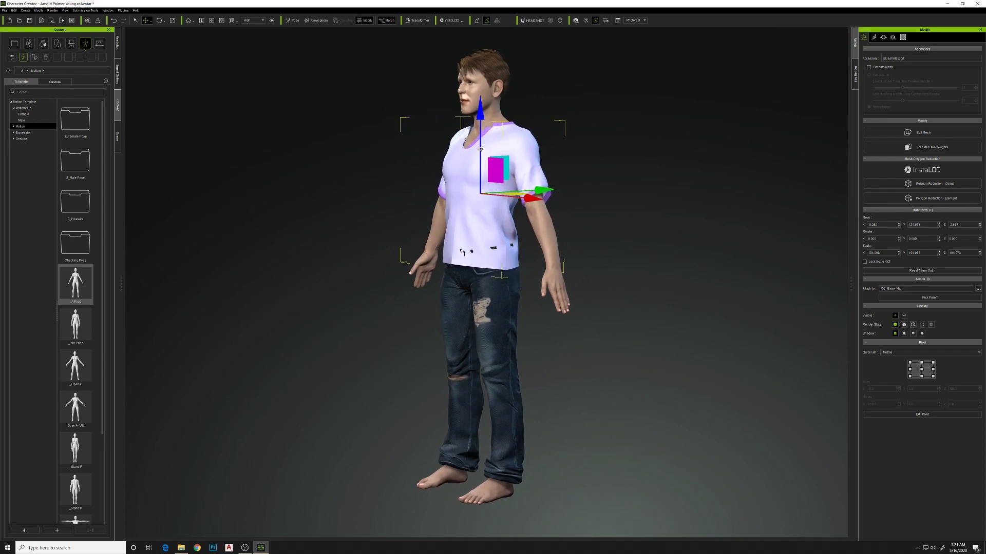
right_drag(480, 149, 728, 193)
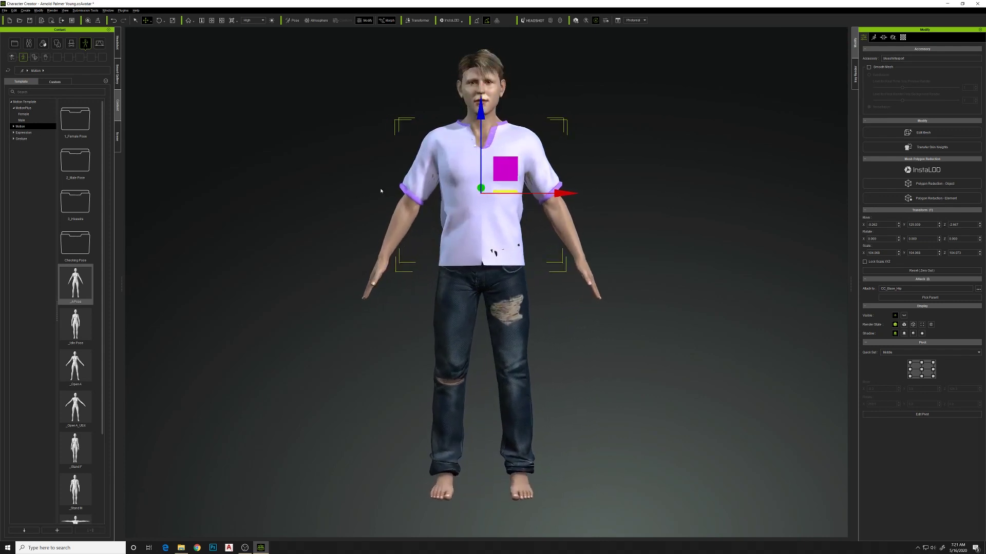
click(117, 136)
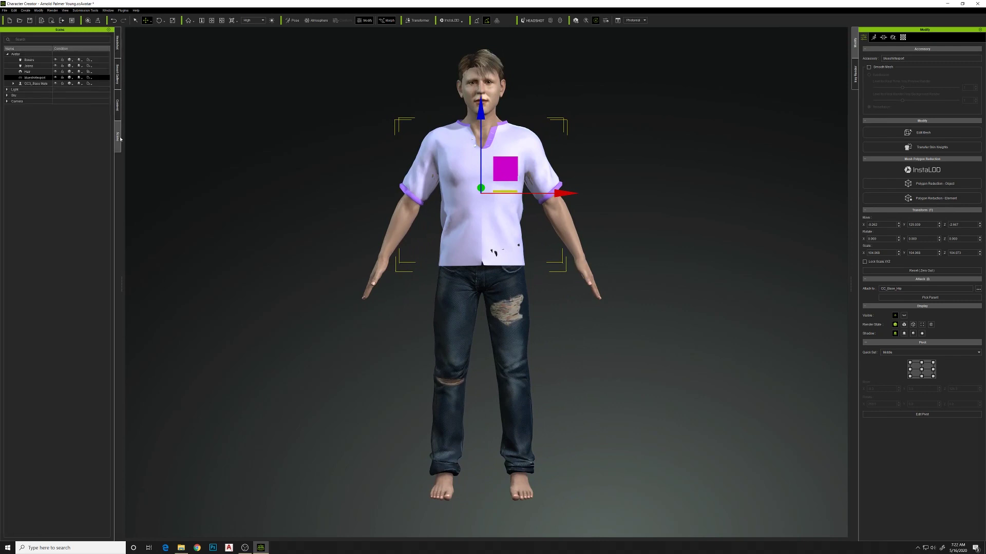
click(56, 66)
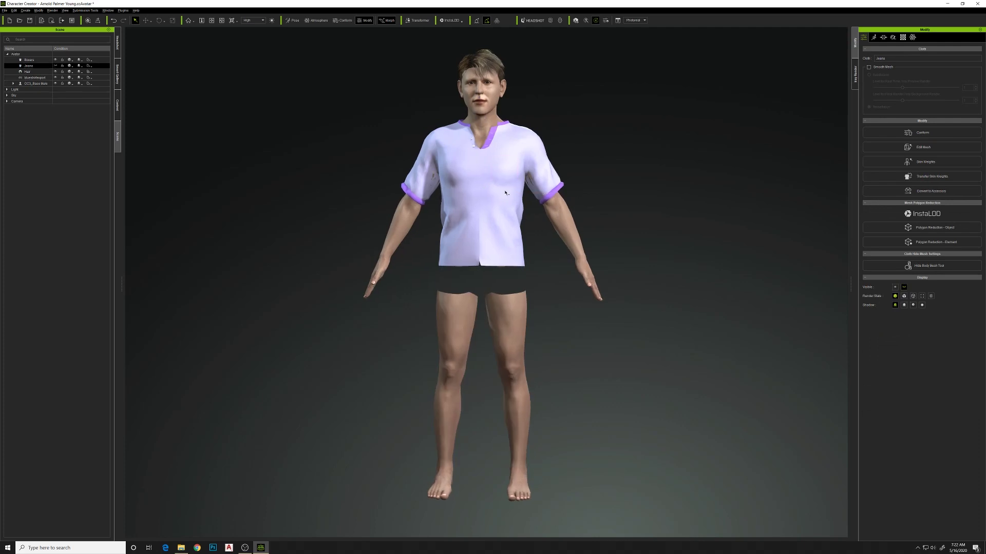
Transfer skin weights to the shirt using the Default template.
click(499, 158)
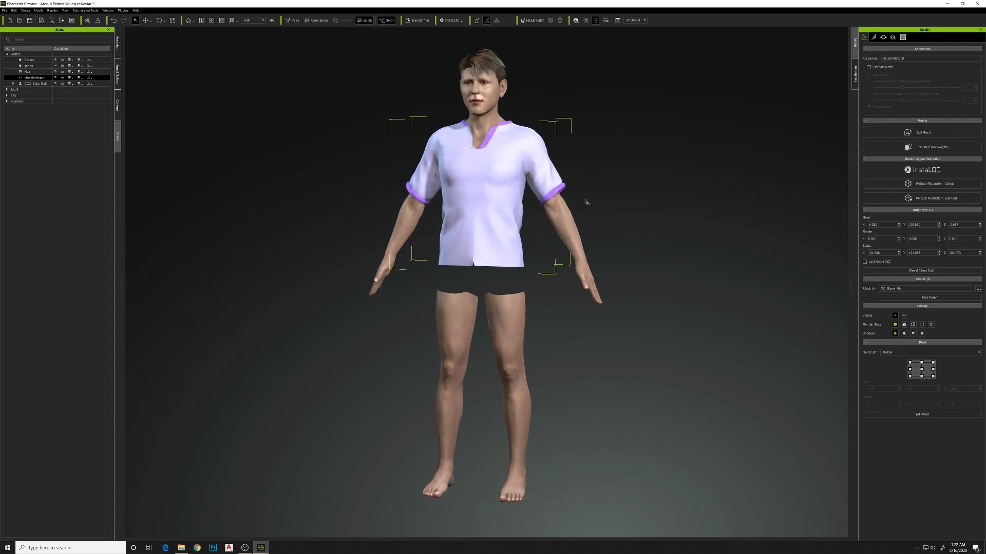
right_drag(587, 201, 444, 240)
scroll(442, 277, up, 5)
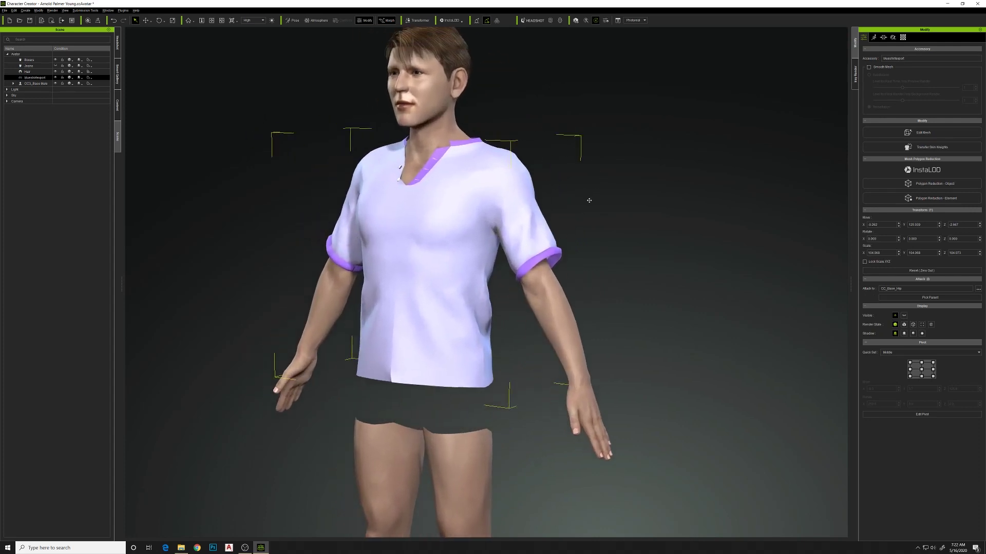
right_drag(589, 200, 670, 193)
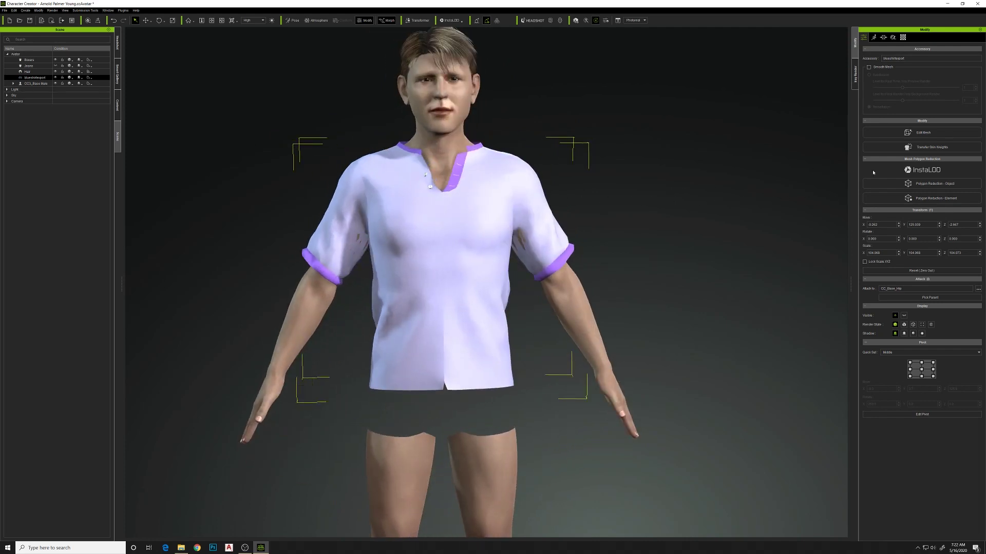
click(934, 148)
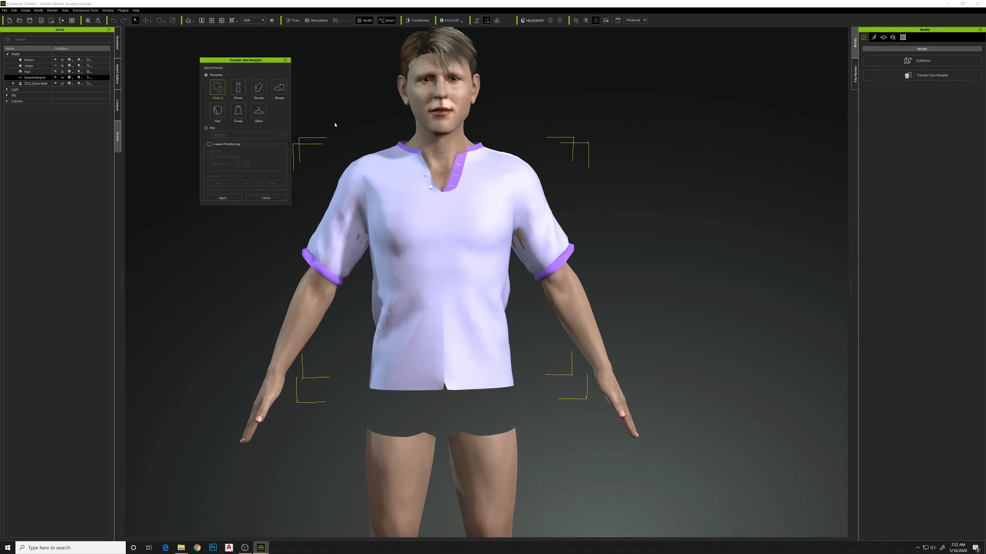
click(223, 199)
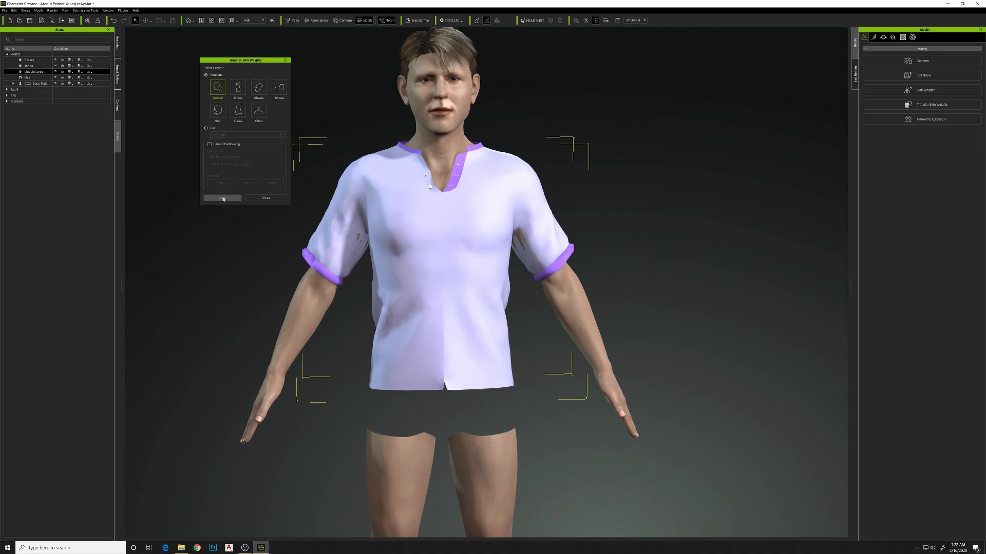
click(266, 197)
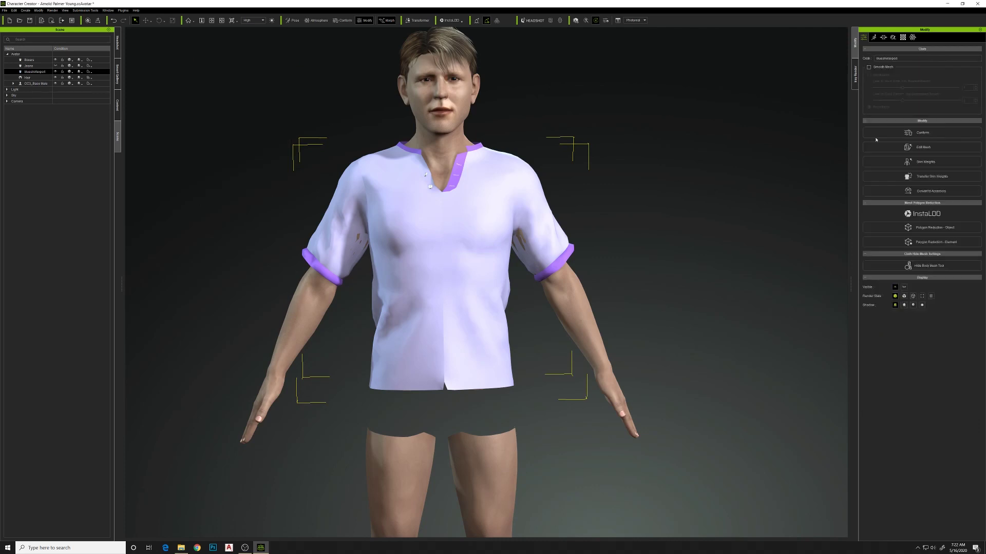
Conform the shirt to the body by calculating its collision, and inspect the shoulder and chest.
click(923, 133)
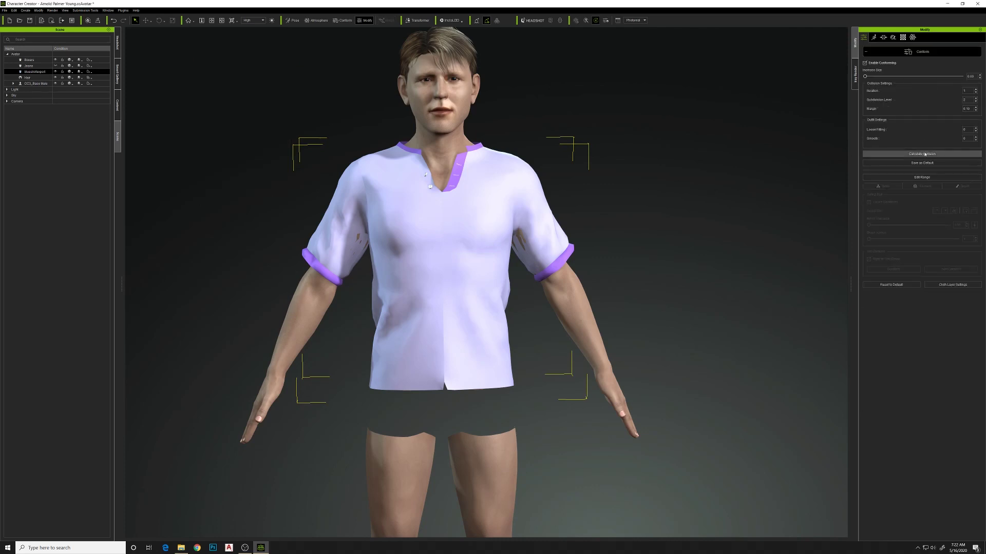
click(924, 154)
click(924, 154)
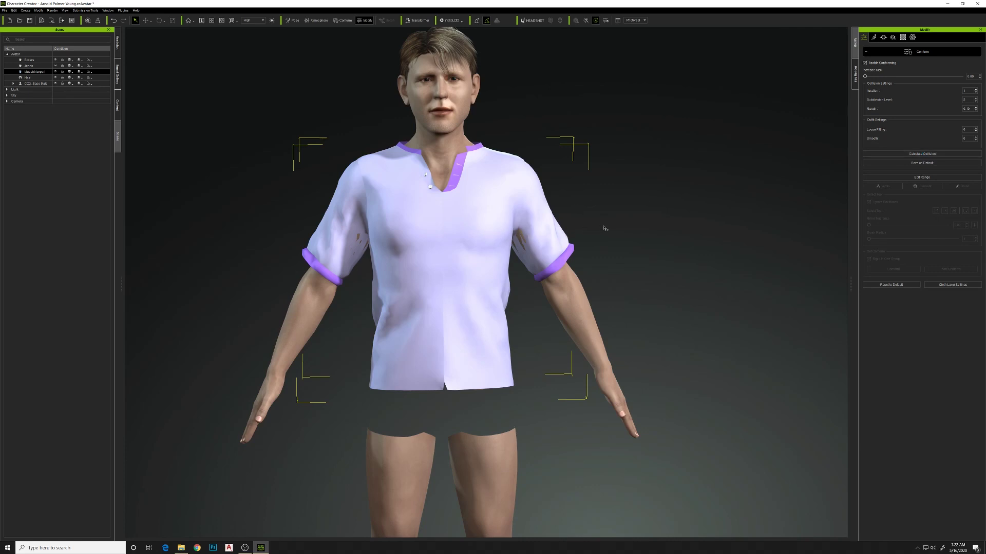
right_drag(606, 227, 534, 221)
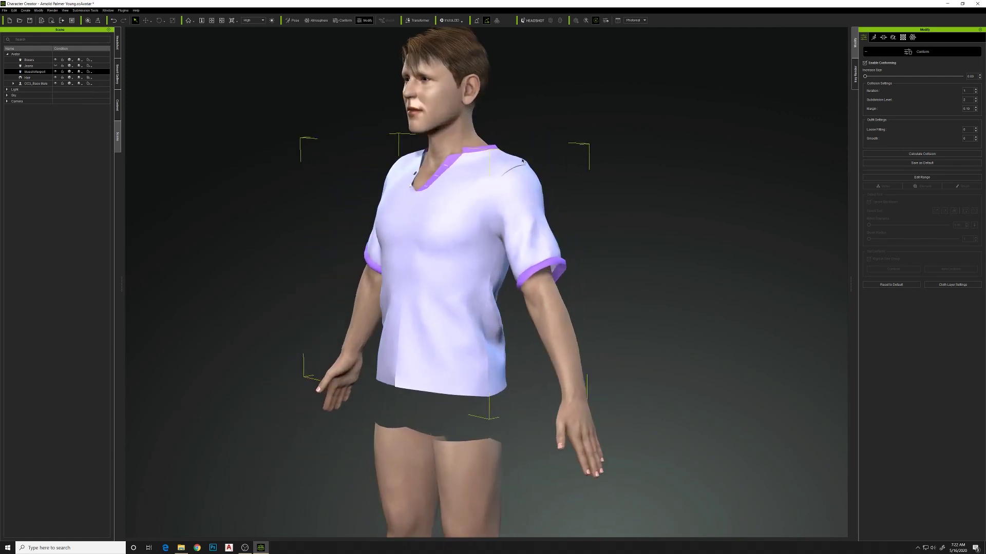
scroll(489, 247, up, 5)
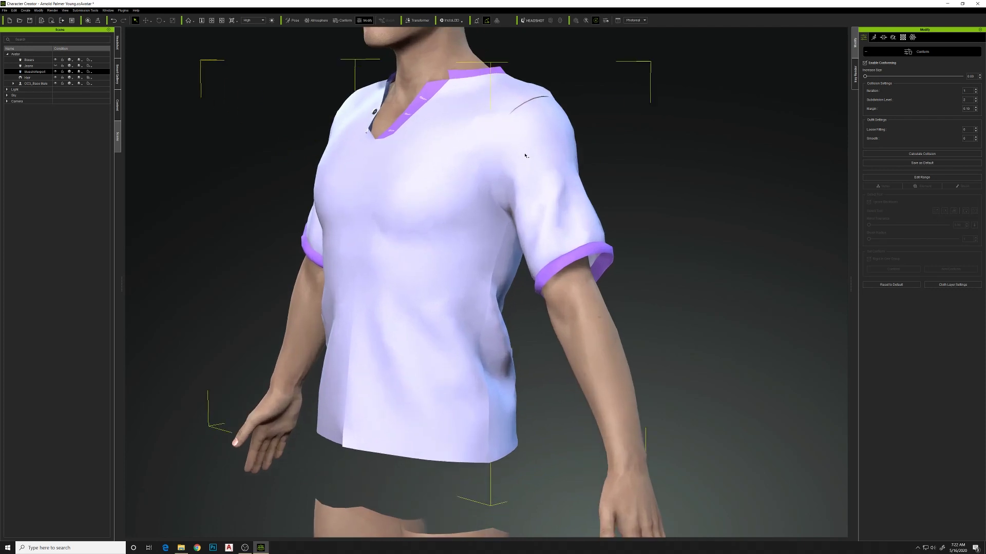
click(543, 99)
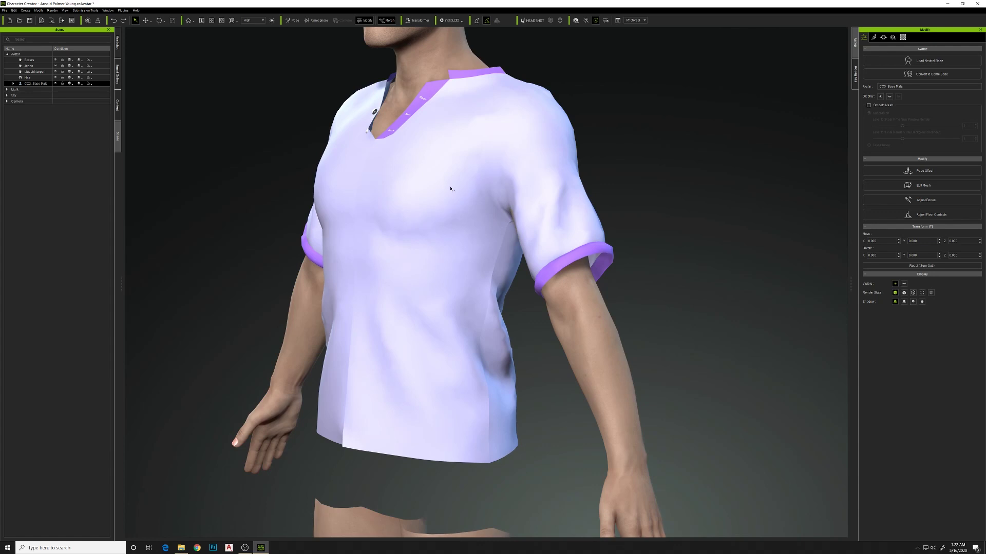
right_drag(434, 171, 404, 204)
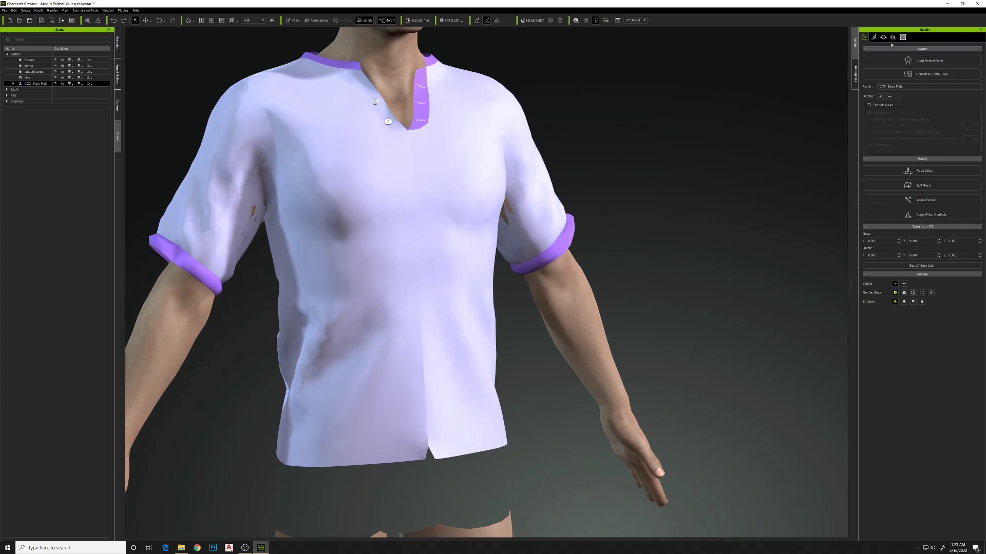
Enable soft selection for editing the shirt's mesh, with the radius reduced to about 3.9 and the bias to about 0.3.
click(545, 169)
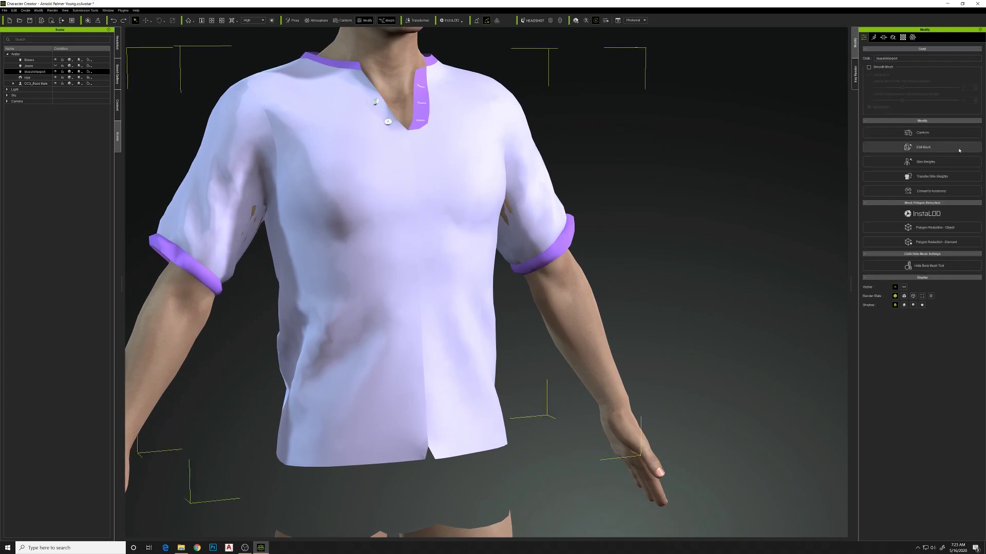
click(924, 147)
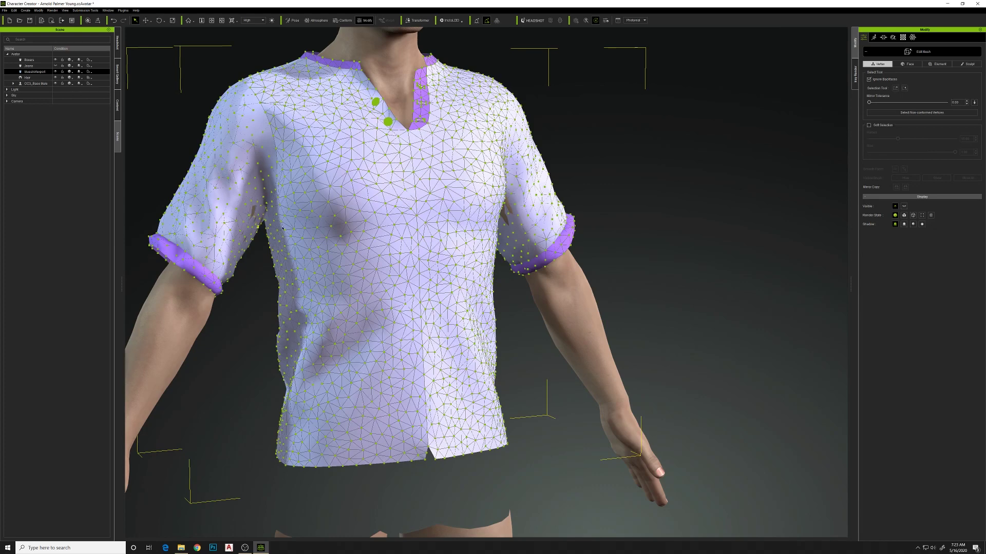
right_drag(283, 229, 261, 220)
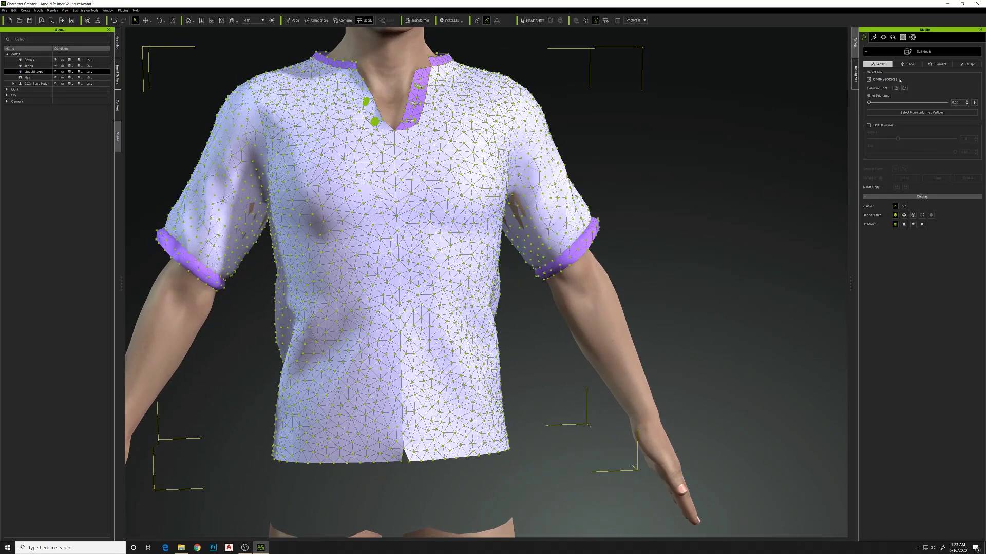
click(869, 126)
mouse_move(258, 221)
right_down()
mouse_move(527, 157)
mouse_move(671, 149)
mouse_move(354, 168)
mouse_move(258, 222)
right_up()
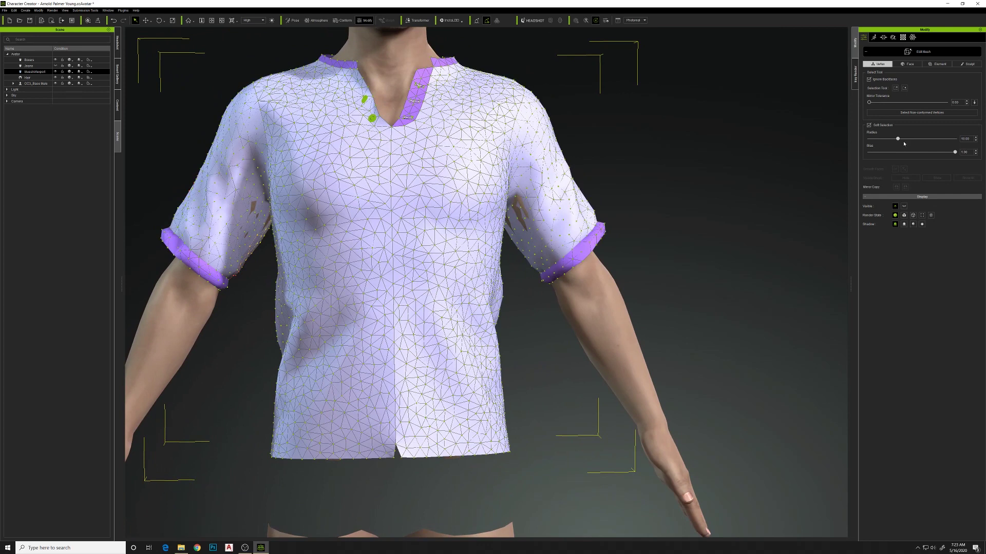
mouse_move(897, 139)
mouse_down()
mouse_move(879, 142)
mouse_move(896, 152)
mouse_up()
right_drag(263, 237, 296, 192)
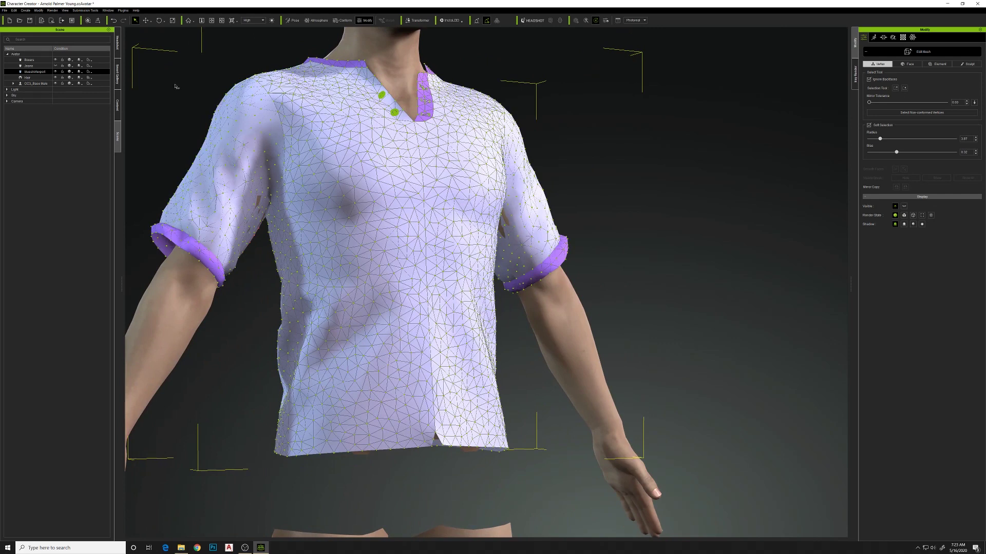
click(908, 53)
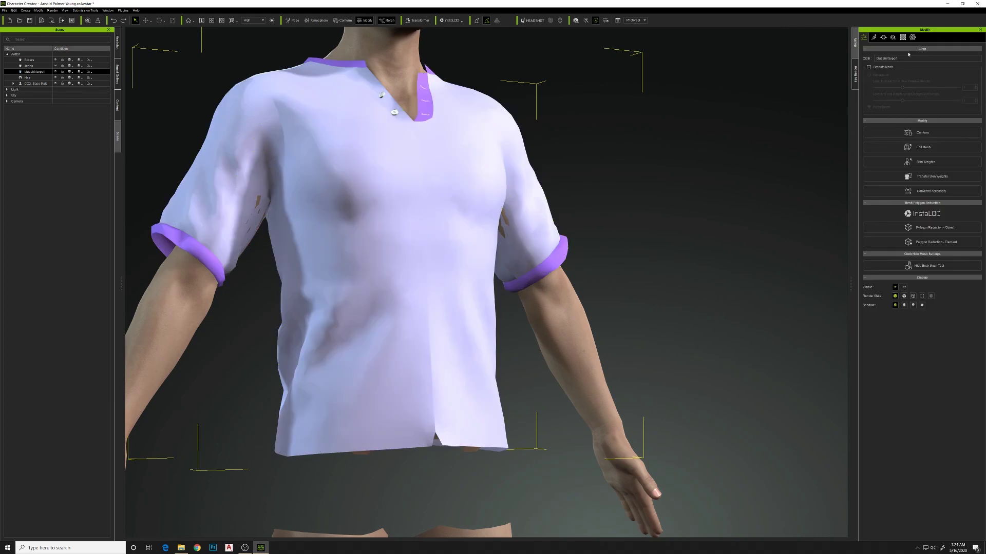
Preview the avatar wearing the shirt in a live preview render.
click(744, 187)
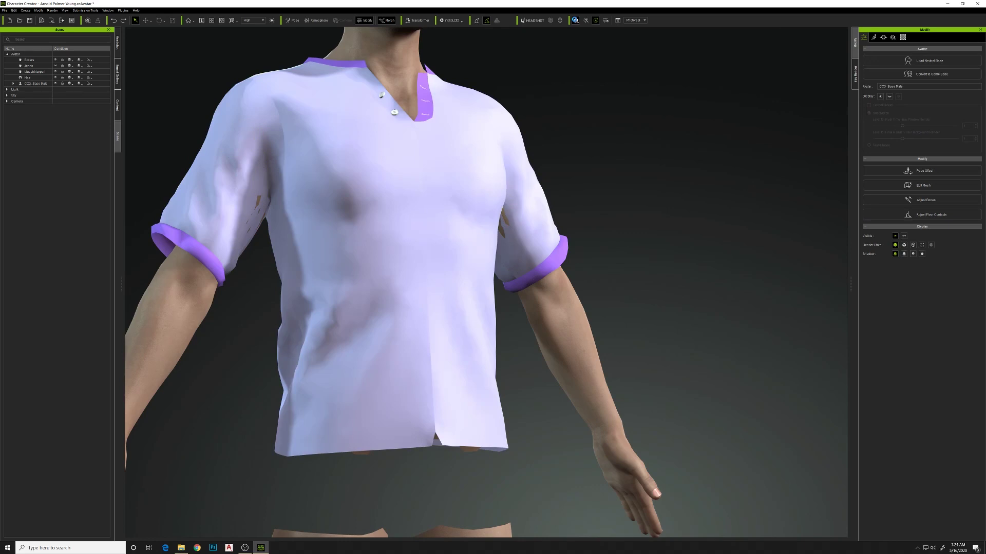
click(575, 20)
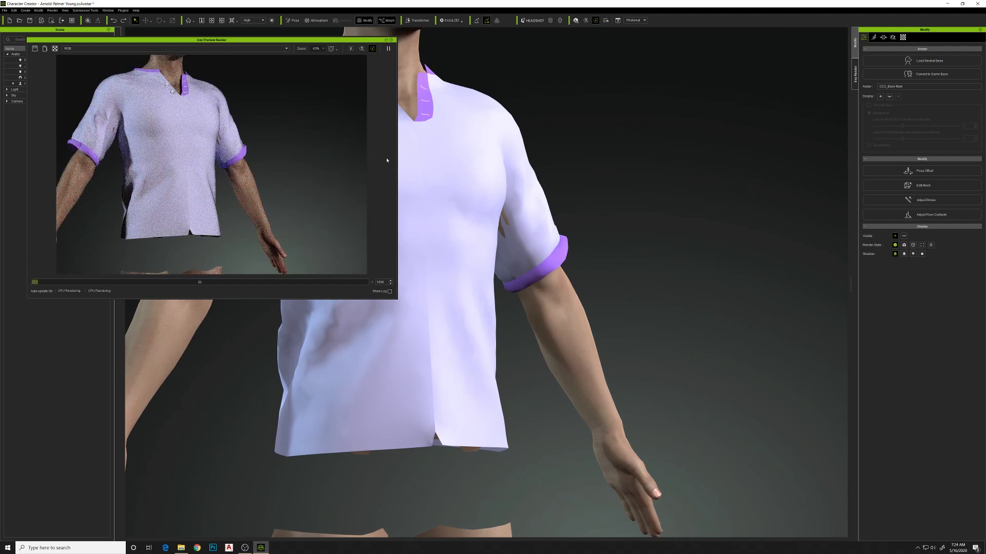
right_drag(423, 152, 505, 232)
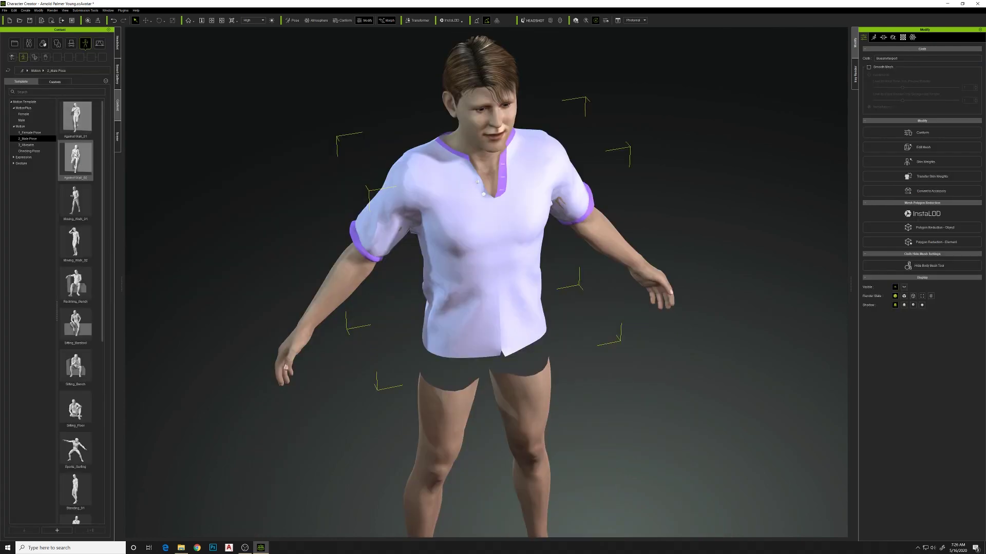
Apply the second Against Wall pose from the male pose templates to the character.
drag(76, 159, 490, 194)
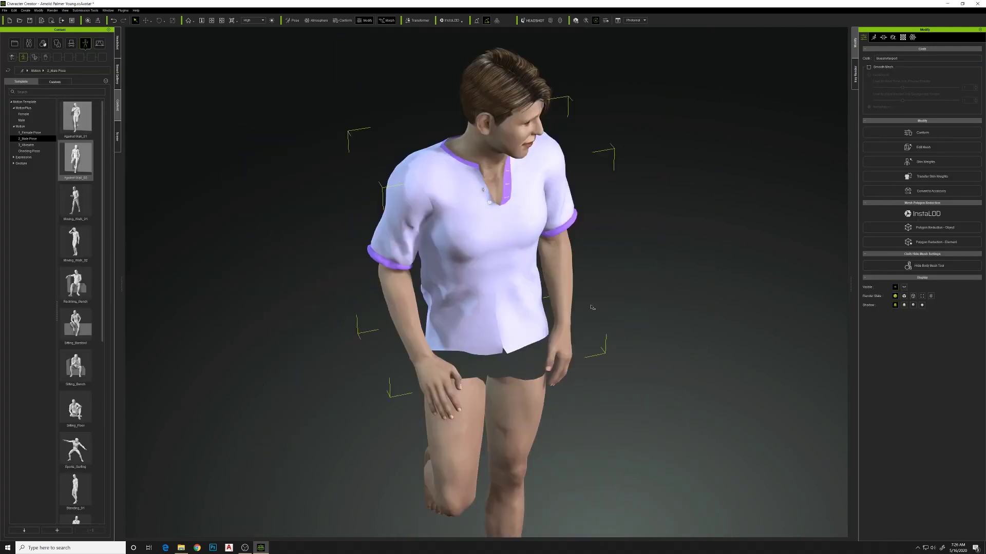
right_drag(588, 307, 508, 241)
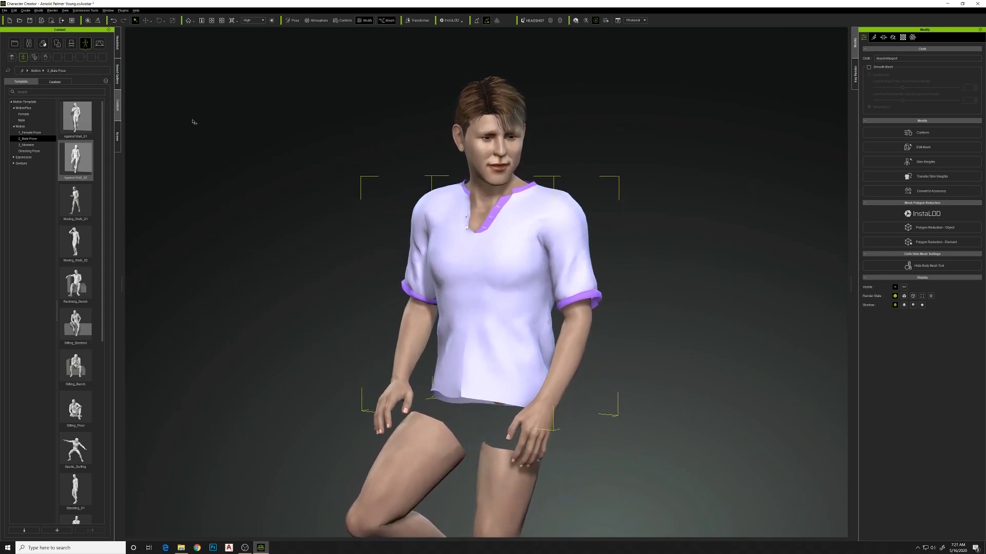
Make the hidden jeans visible again on the posed character.
click(118, 136)
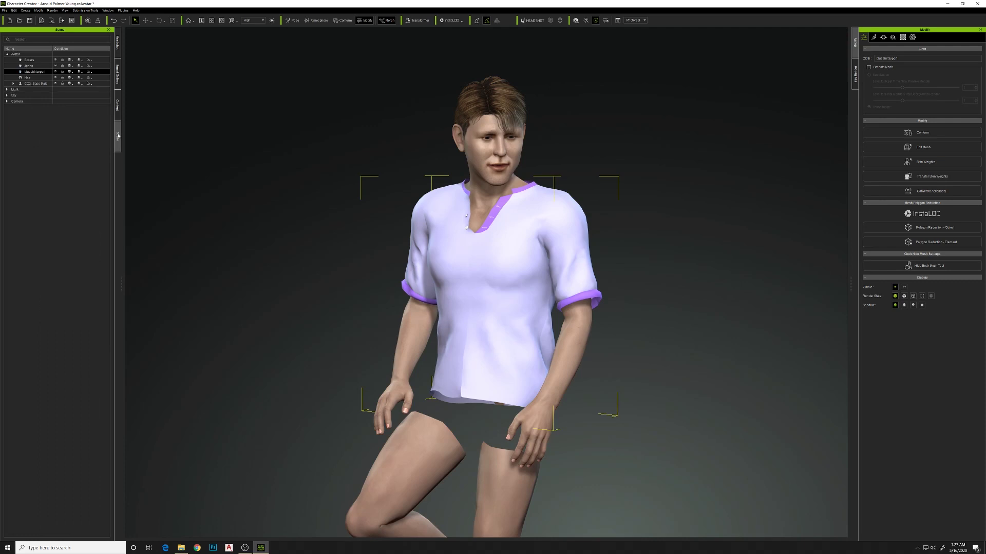
click(55, 66)
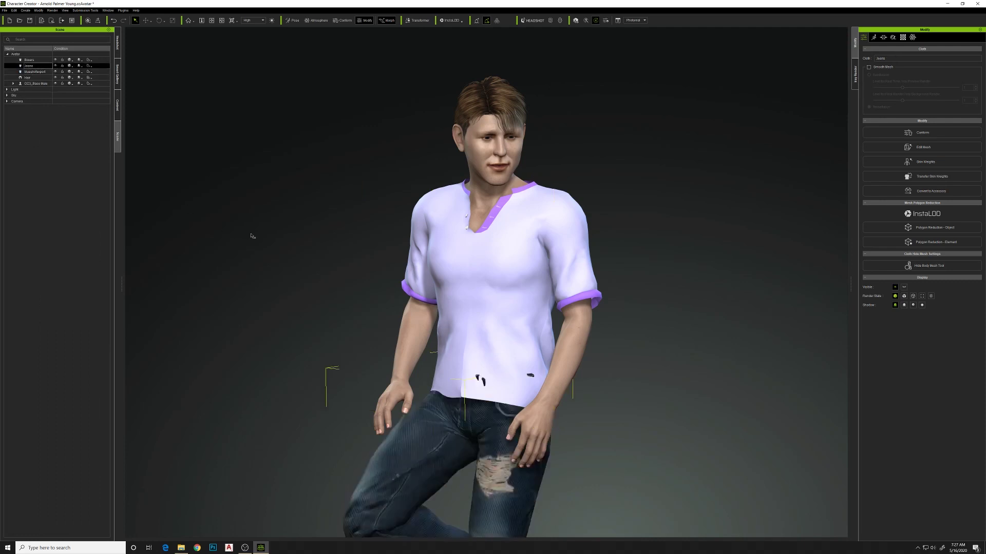
click(282, 237)
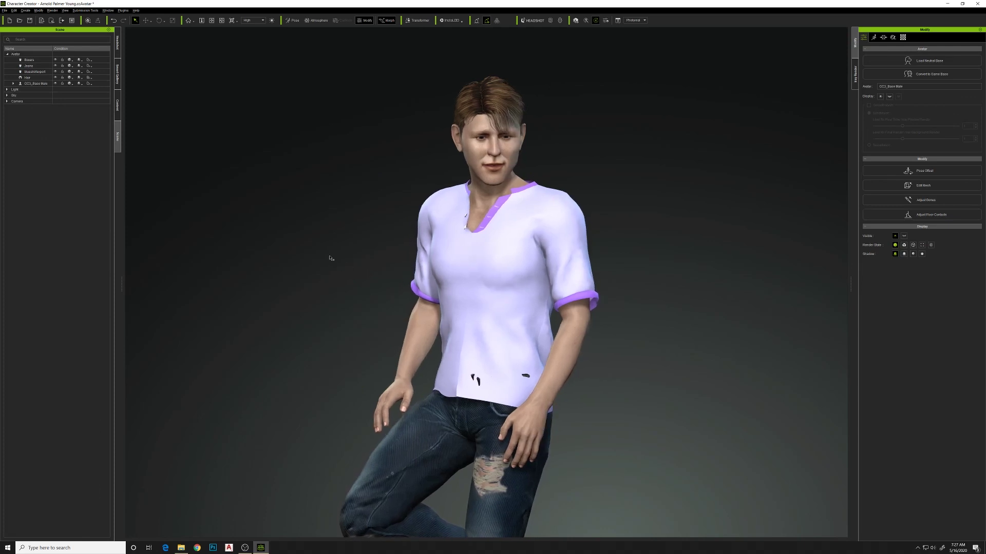
middle_drag(399, 299, 392, 281)
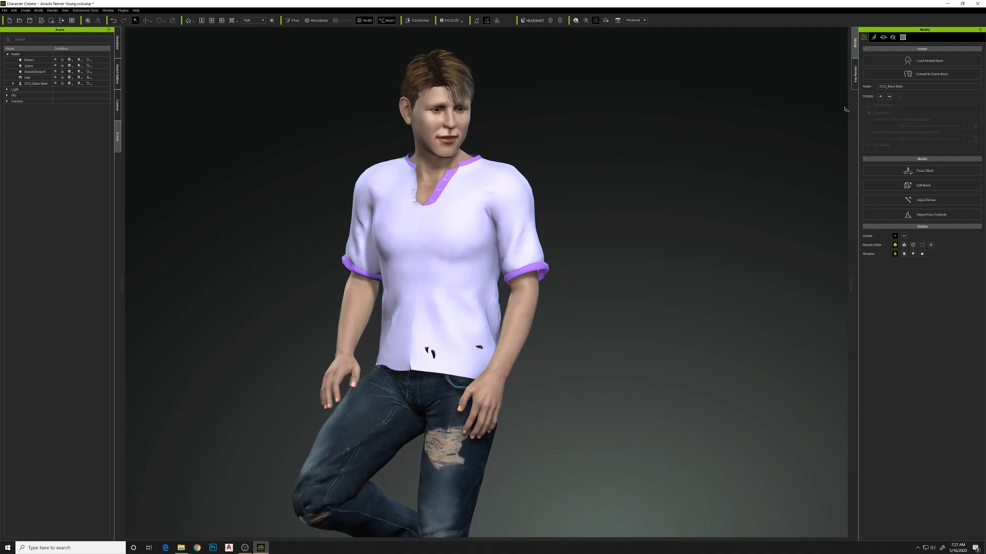
Open the shirt for mesh editing and pull the vertices over the poke-through near the centre of the front hem outward.
click(538, 186)
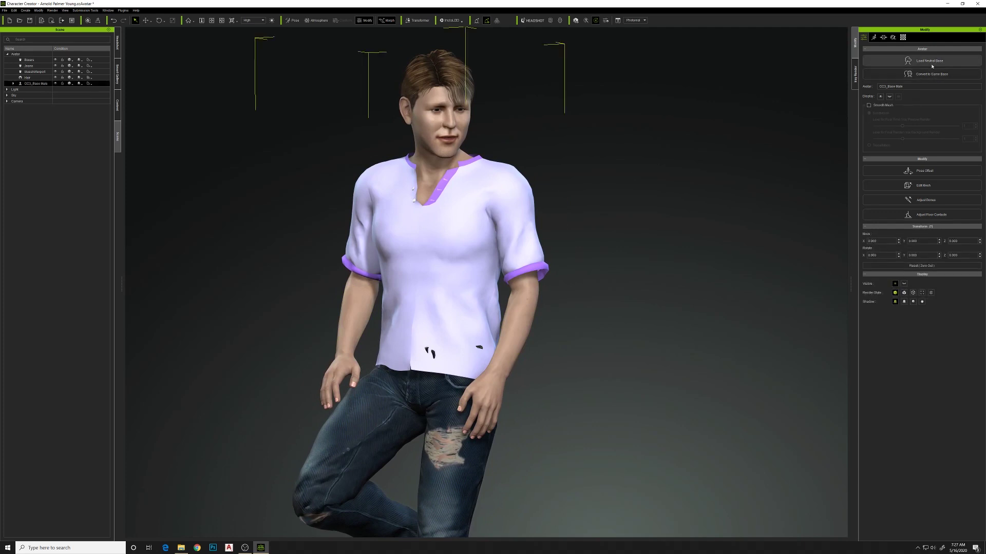
click(525, 177)
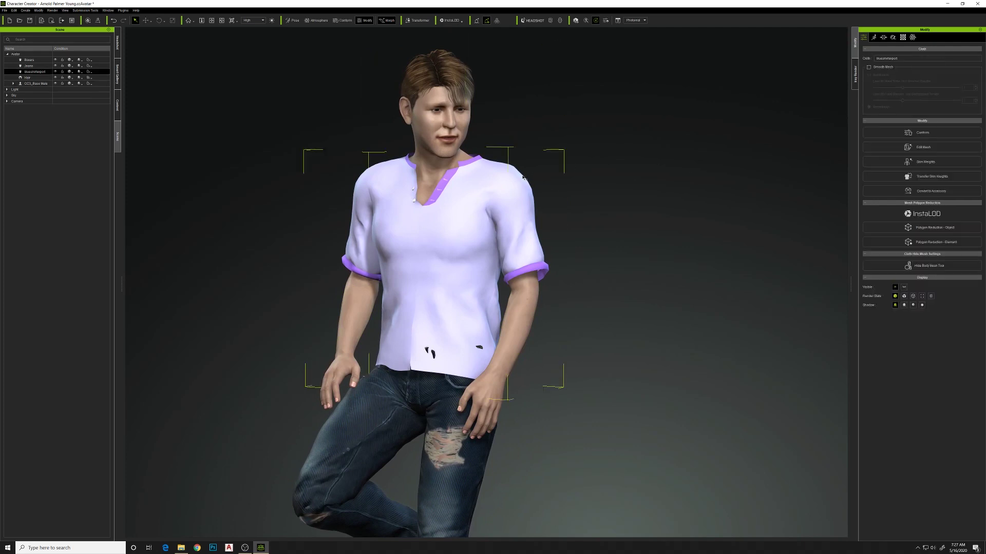
click(923, 147)
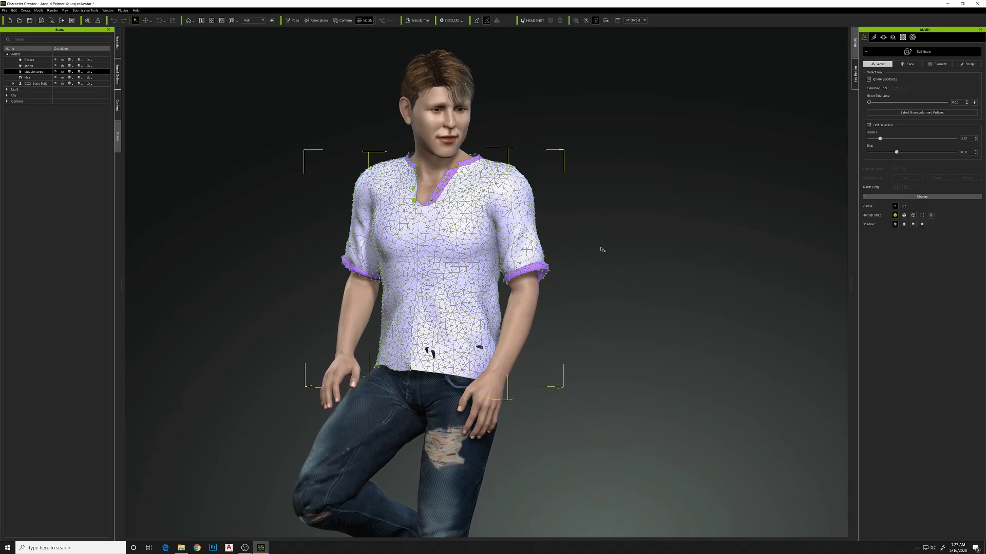
click(436, 360)
click(146, 20)
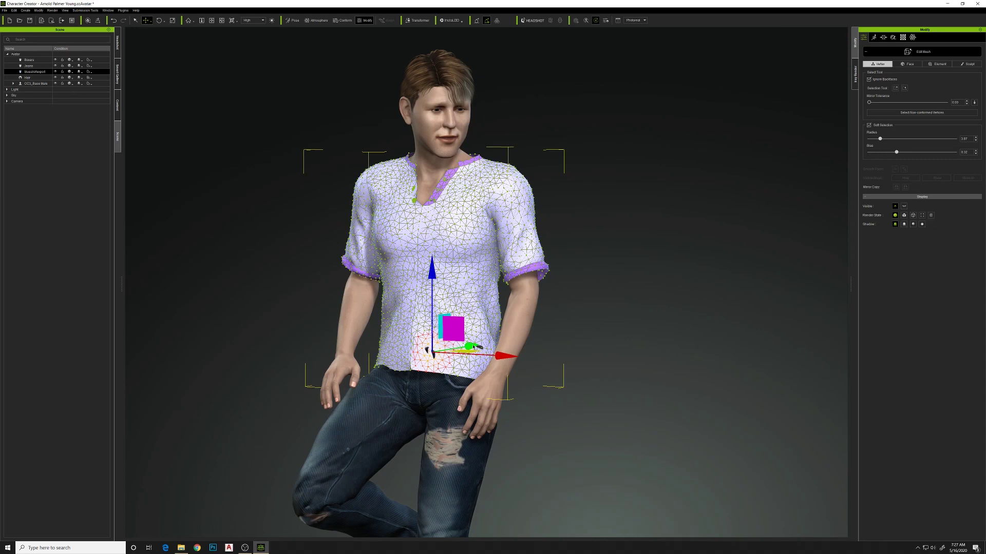
drag(475, 347, 474, 347)
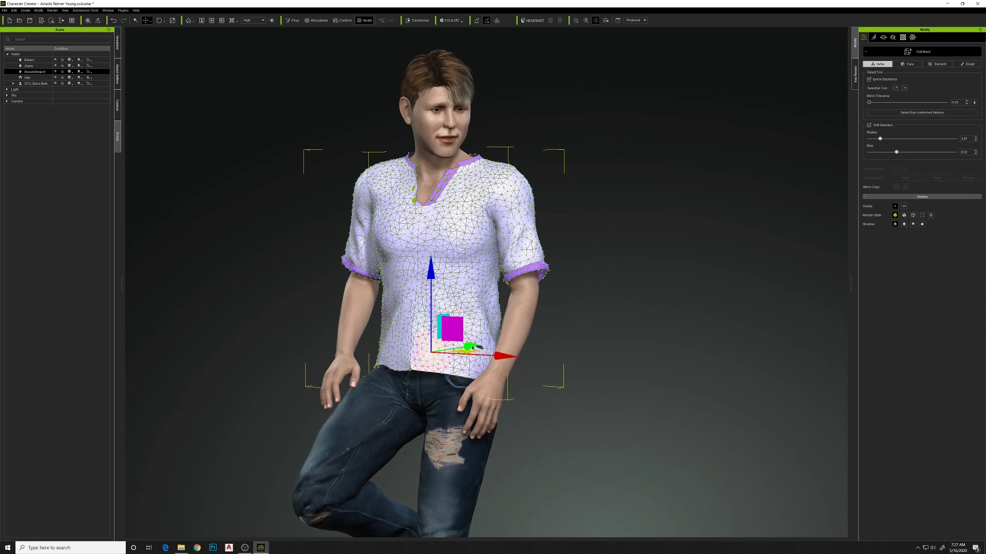
Move the shirt vertices over the poke-through at the avatar's left front hip outward along X and finish mesh editing.
click(492, 347)
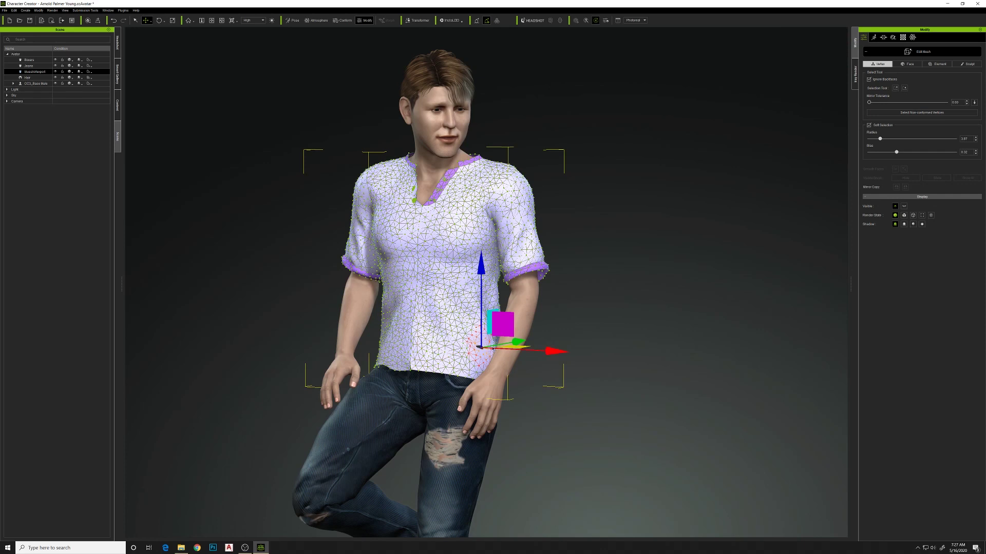
drag(550, 352, 552, 354)
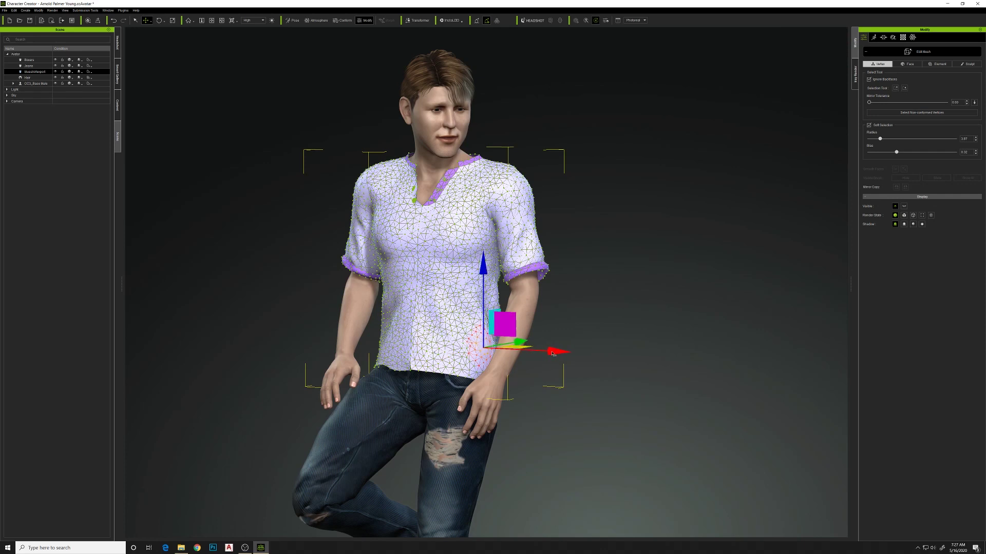
key(q)
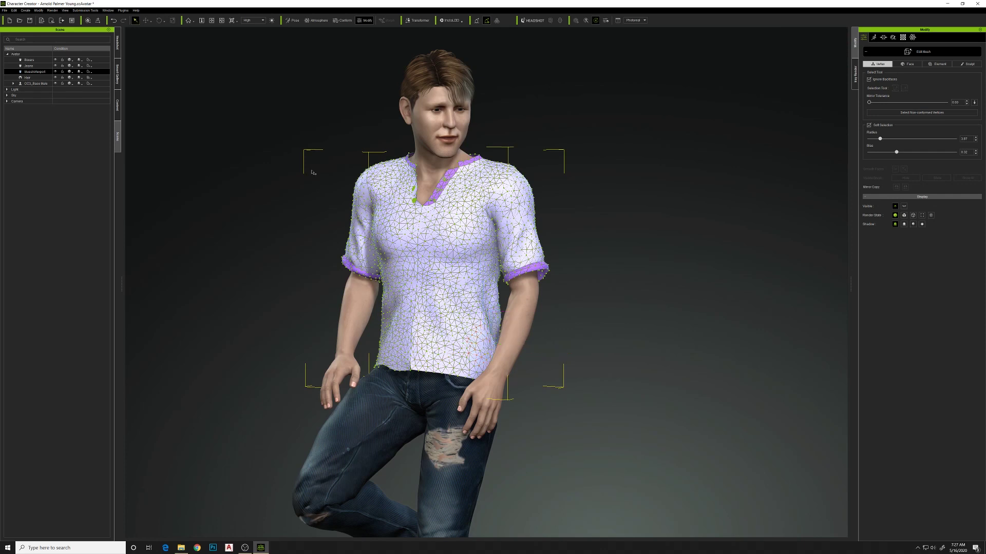
click(919, 51)
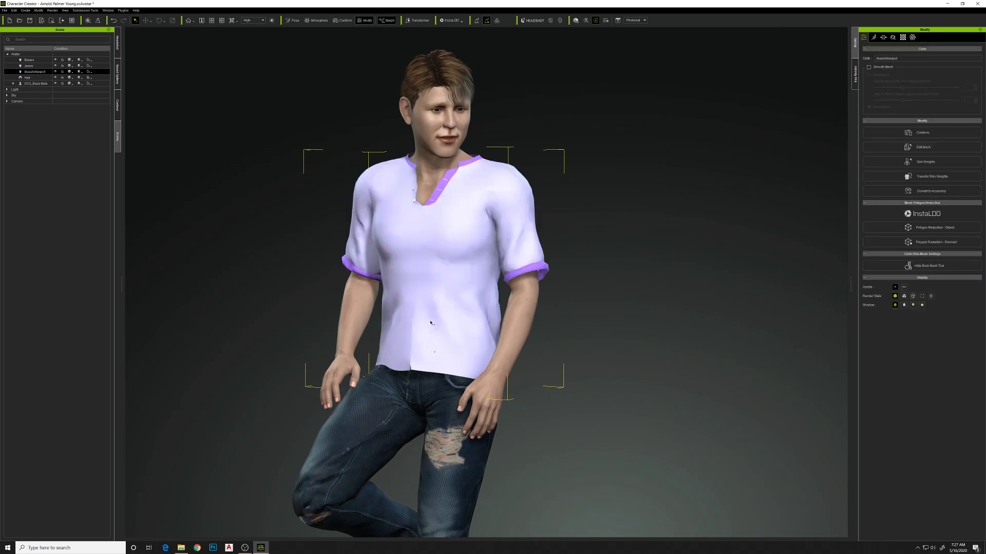
Calculate the shirt's collision with its current Conform settings.
right_drag(425, 312, 515, 363)
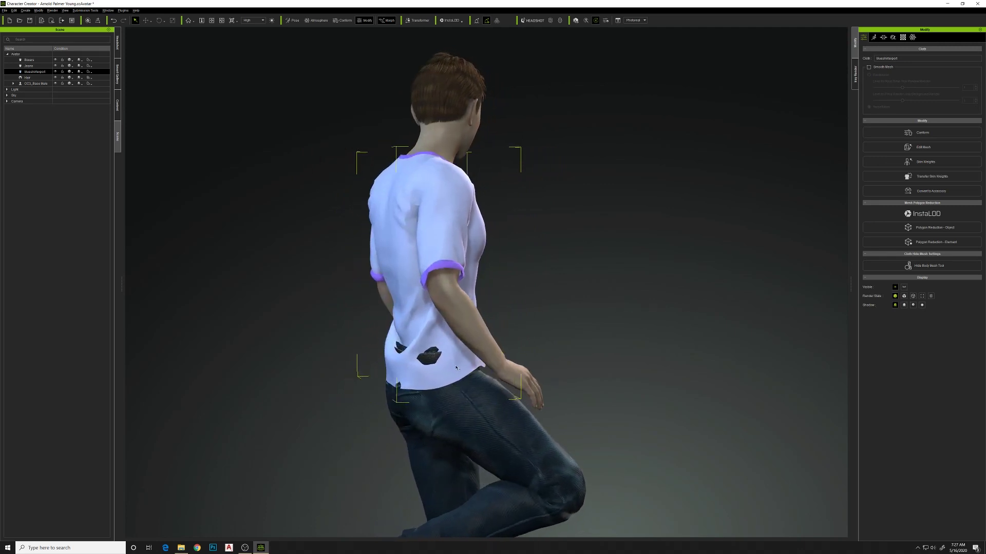
right_drag(456, 368, 257, 346)
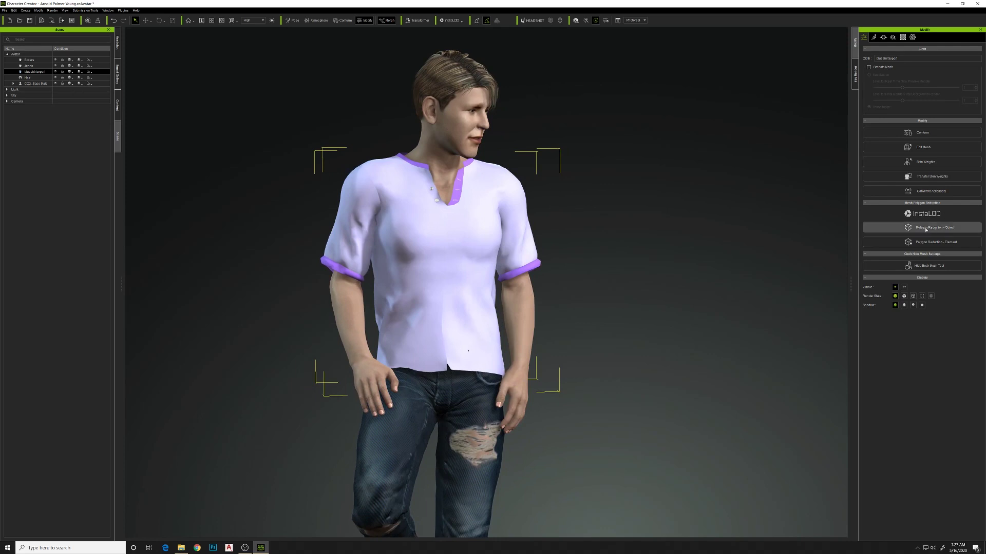
click(872, 133)
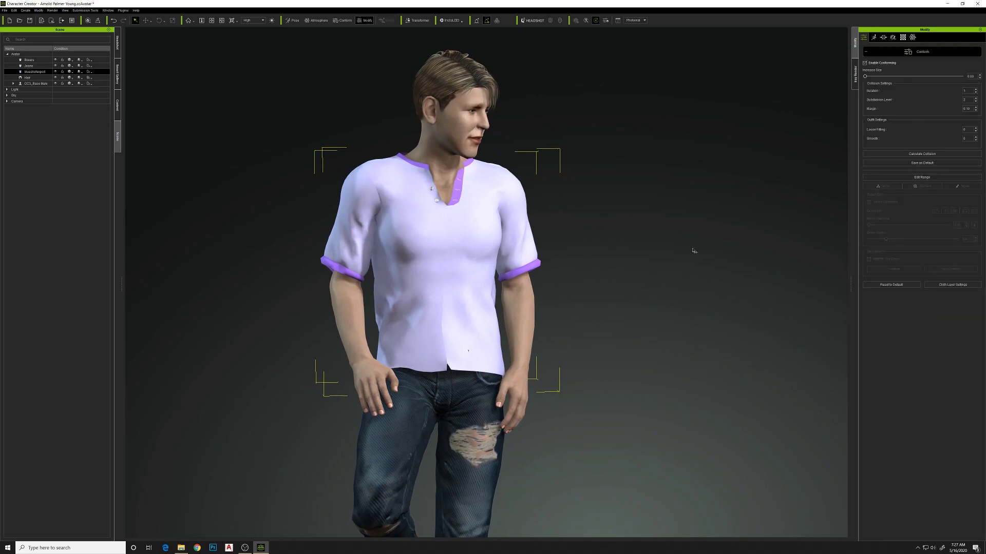
click(921, 154)
right_drag(548, 268, 570, 270)
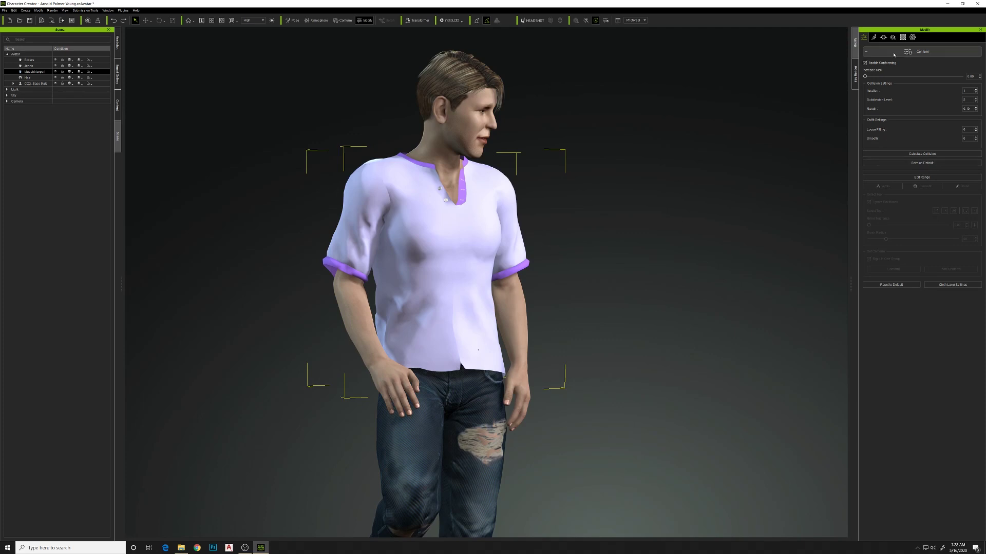
click(919, 51)
Edit the shirt's mesh again and move the vertices around the remaining small hole in the lower front along Y.
click(918, 151)
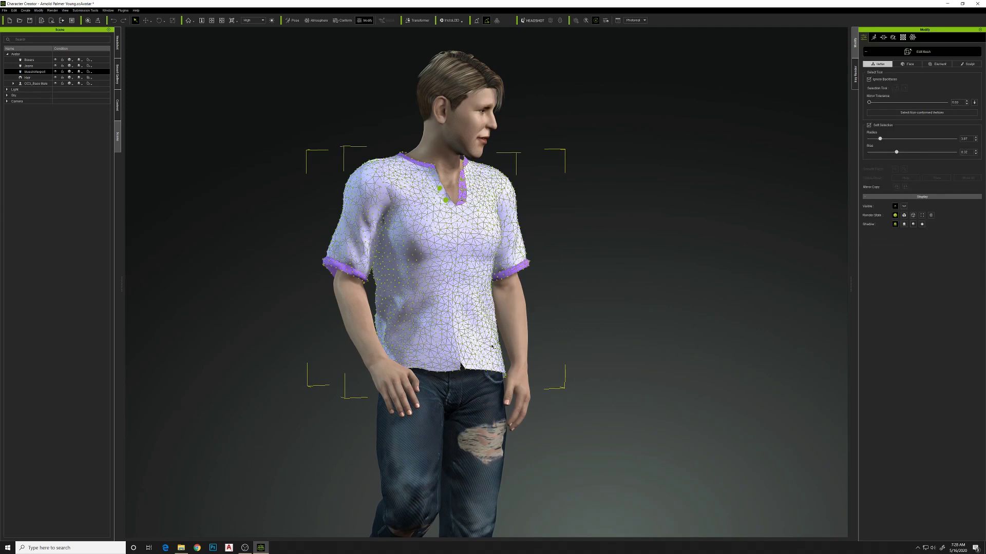
click(480, 354)
key(w)
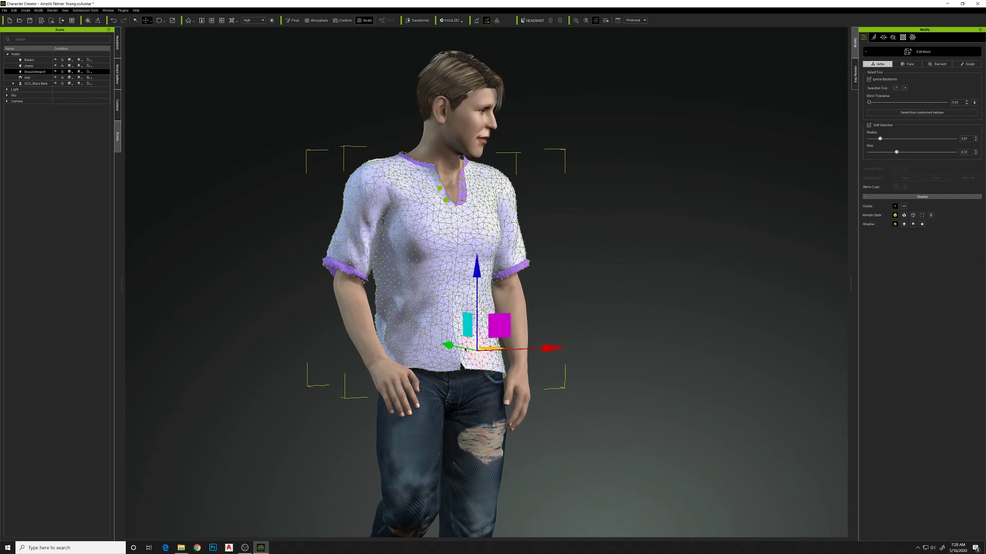
drag(454, 348, 456, 348)
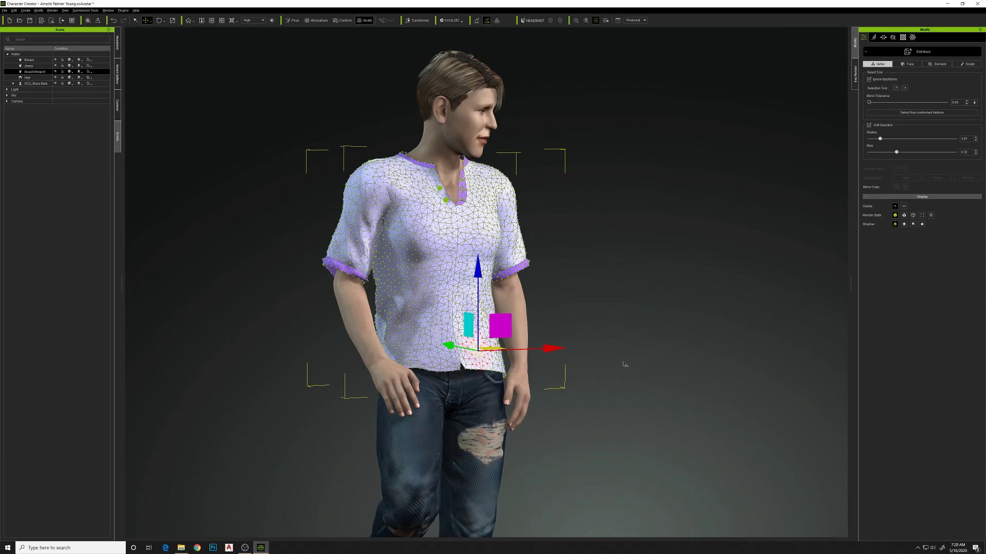
Pull the shirt vertices outward over the poke-through at the avatar's left lower back and at the rear hem.
right_drag(624, 365, 448, 370)
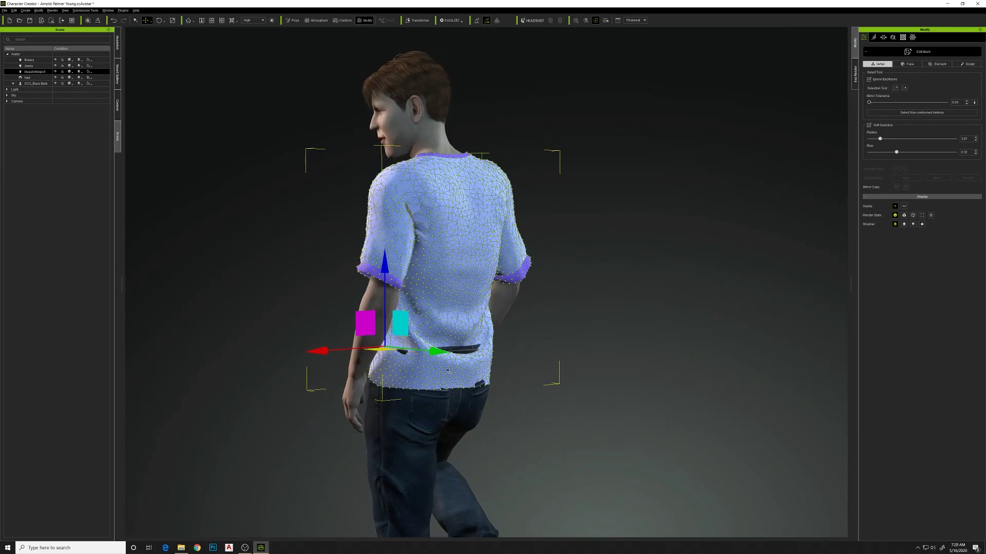
drag(398, 347, 341, 357)
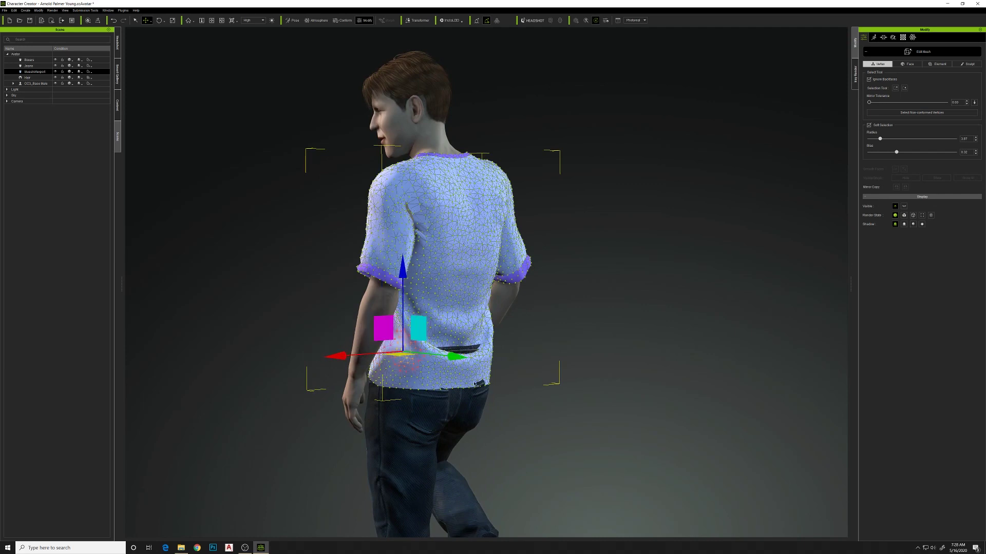
click(481, 385)
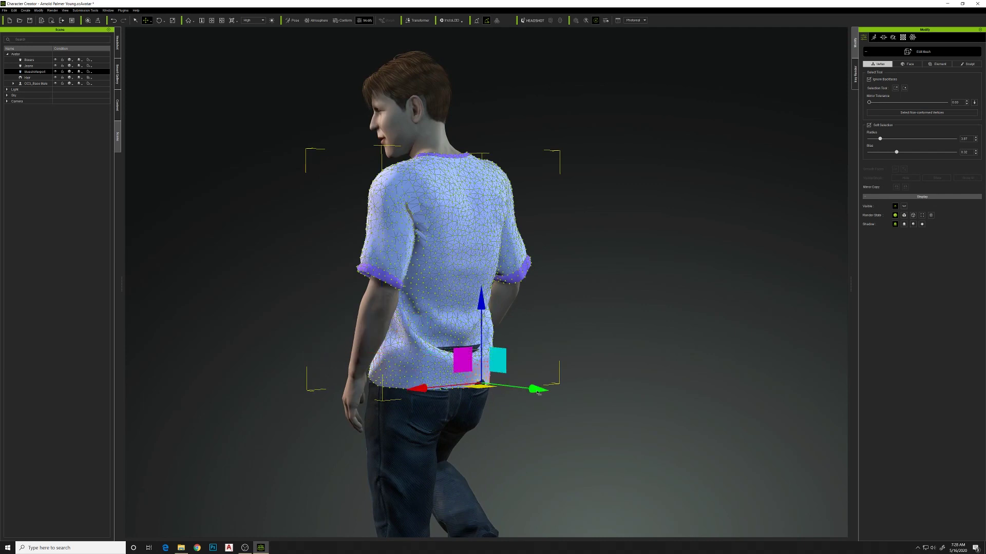
drag(520, 391, 524, 392)
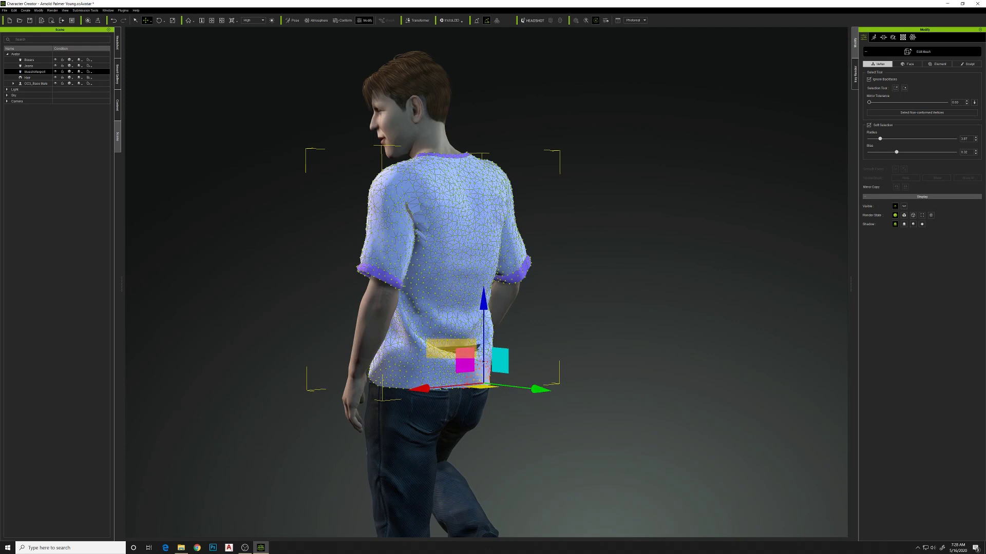
Pull the shirt vertices over the wide poke-through across the centre of the lower back outward along Y.
click(461, 351)
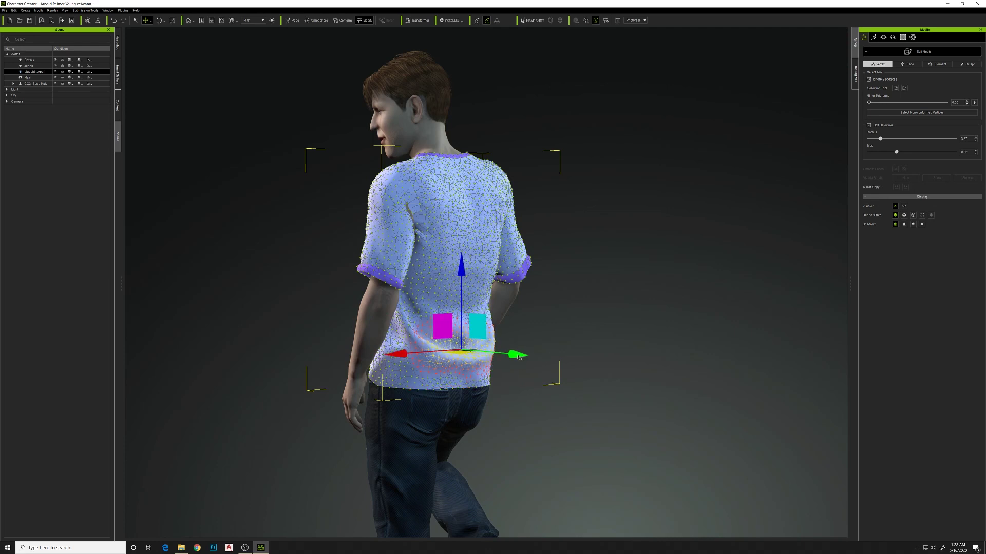
drag(518, 356, 521, 357)
key(ctrl+z)
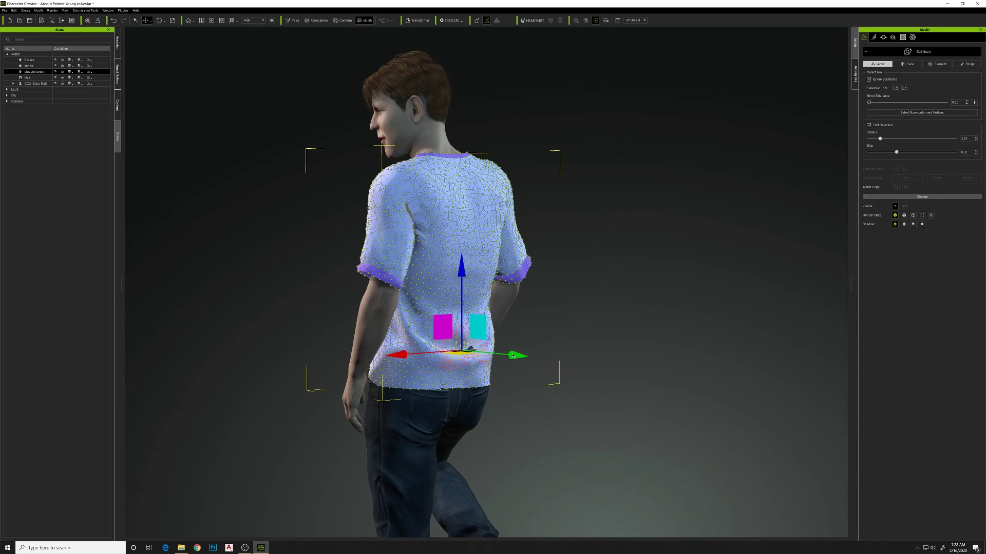
drag(516, 356, 521, 358)
key(q)
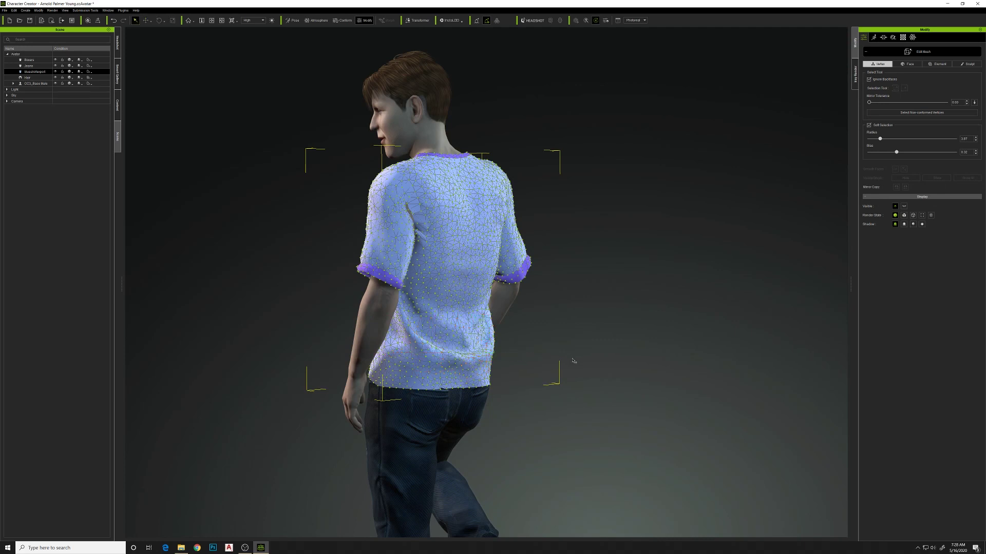
Pull the vertices over the hole at the avatar's right lower back outward, finish mesh editing and check the shirt all around.
right_drag(552, 355, 465, 356)
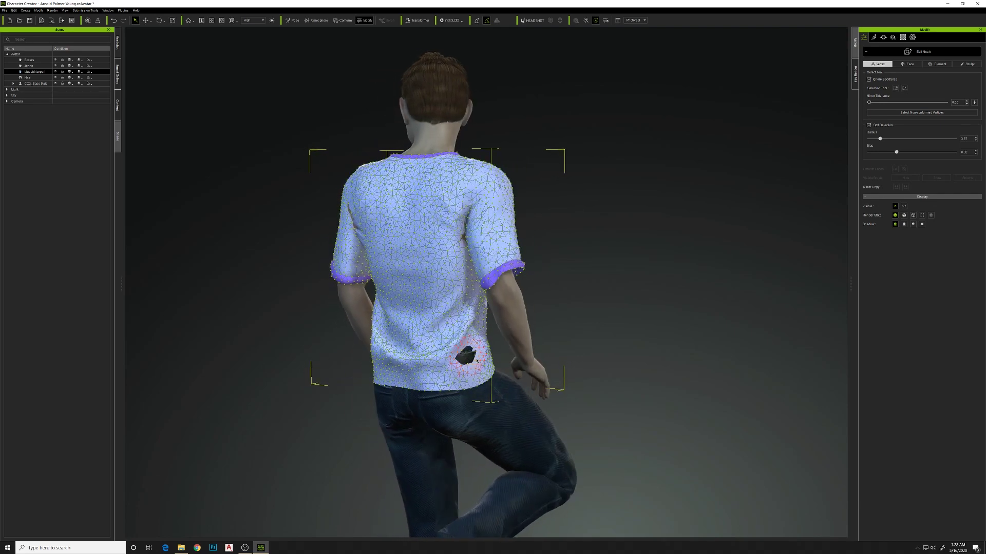
key(w)
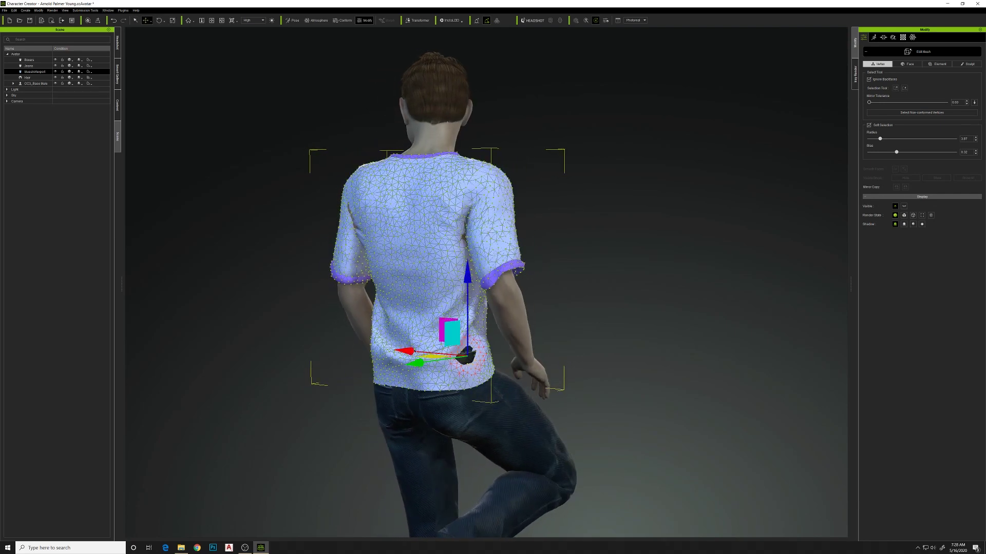
drag(408, 351, 411, 353)
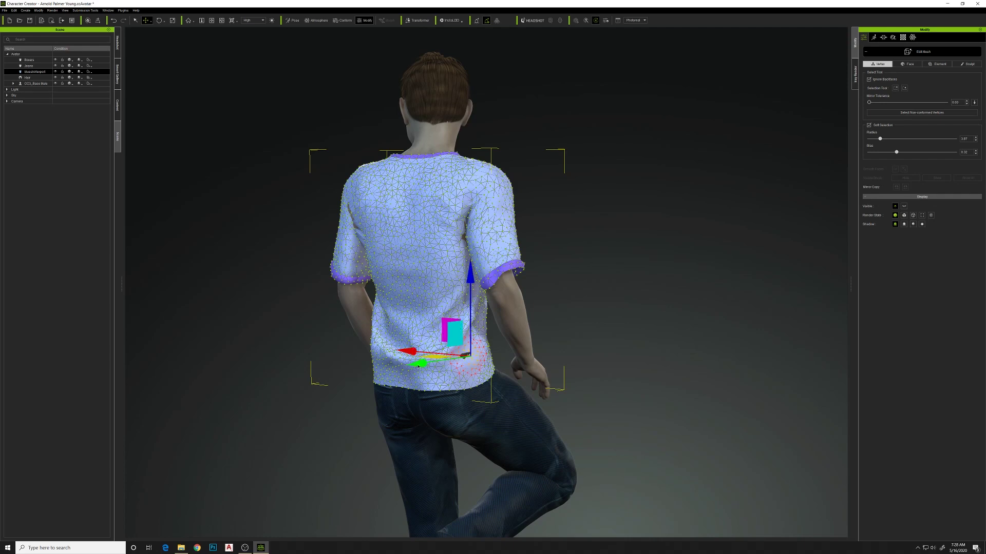
key(q)
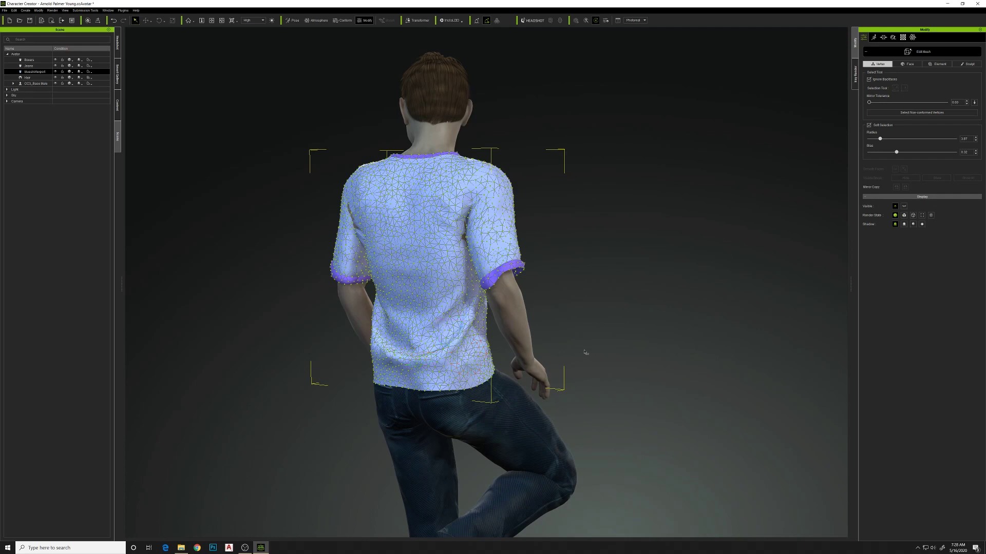
right_drag(584, 351, 396, 310)
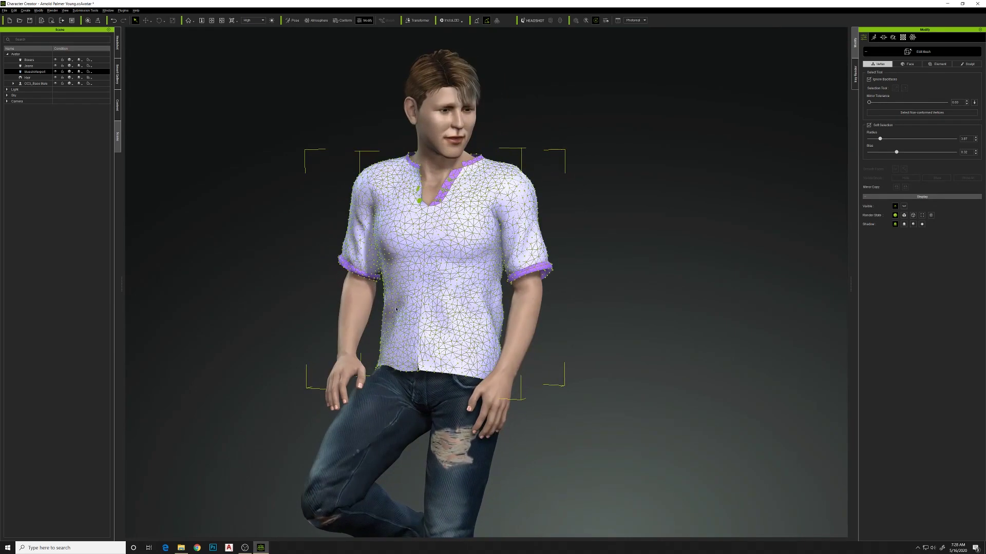
click(917, 53)
right_drag(631, 266, 301, 237)
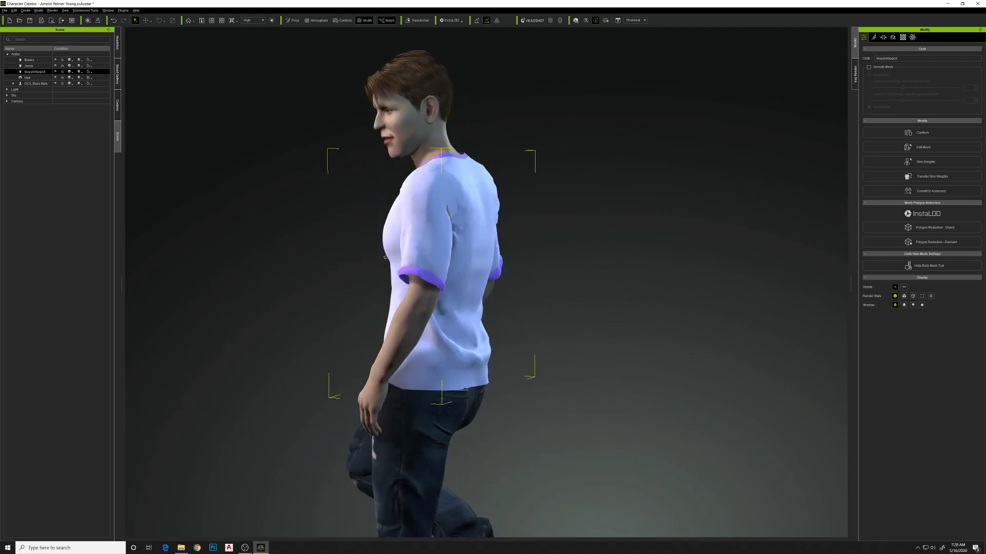